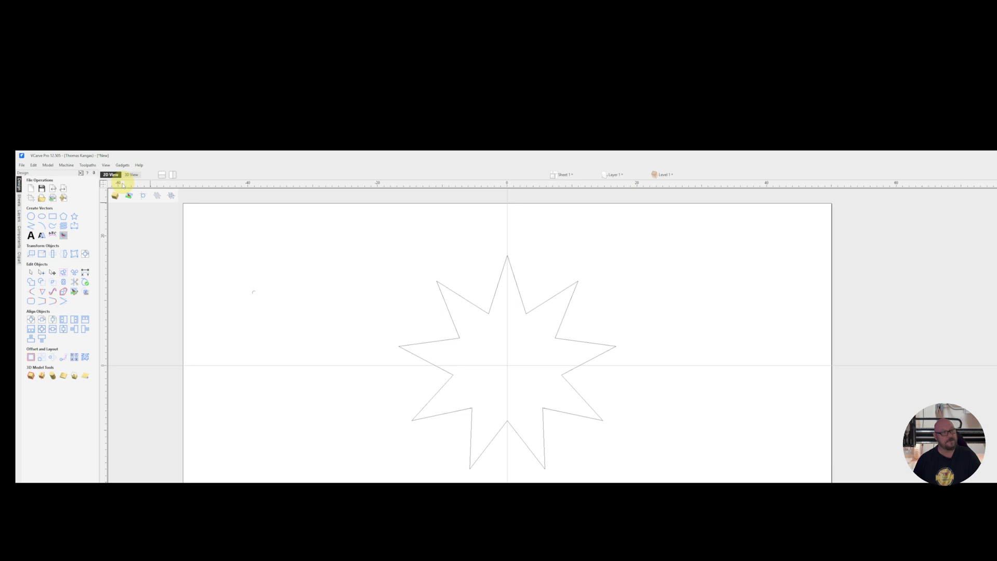
{"action": "left_click", "coordinate": [89, 166]}
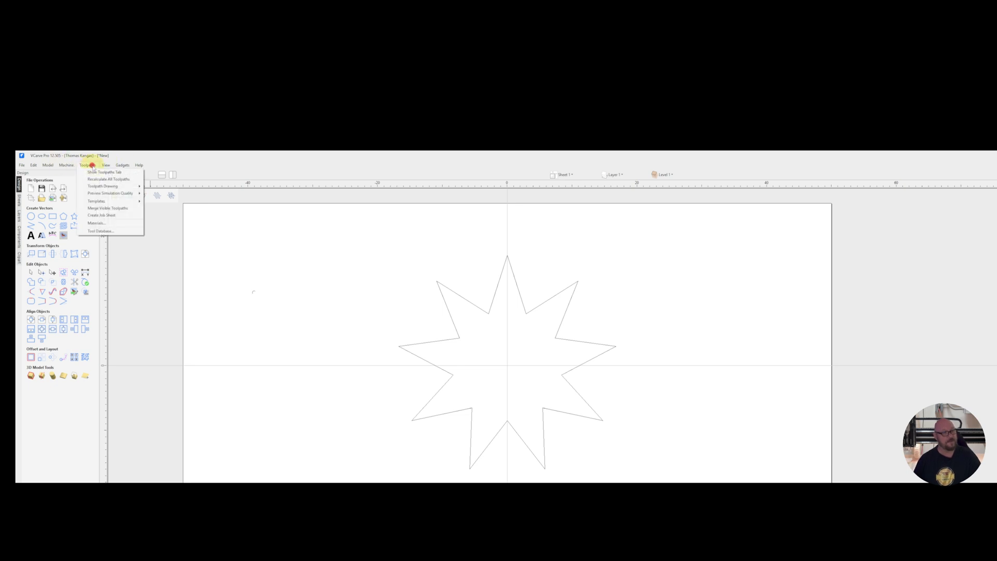
{"action": "left_click", "coordinate": [121, 228]}
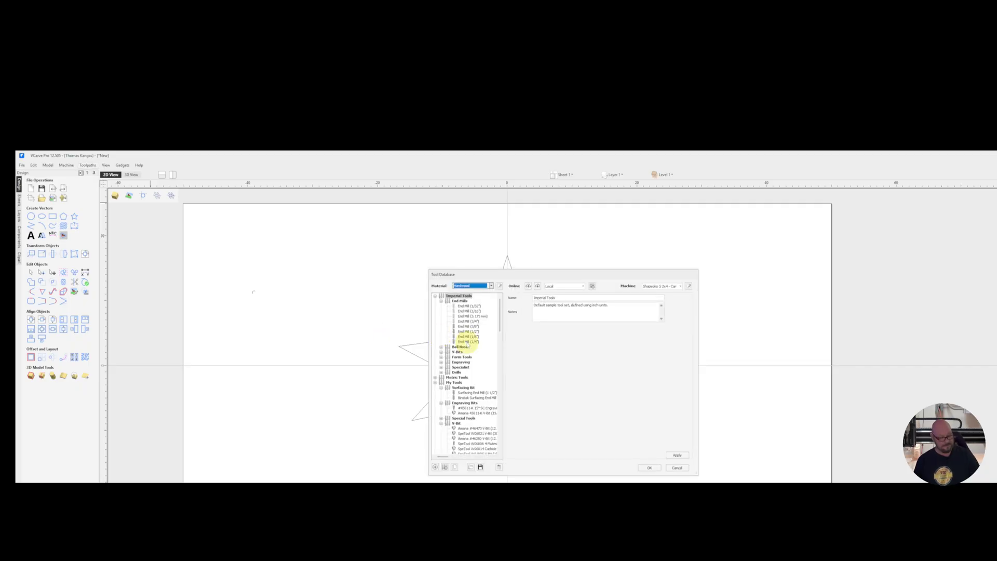
{"action": "scroll", "coordinate": [503, 355], "scroll_direction": "down", "scroll_amount": 6}
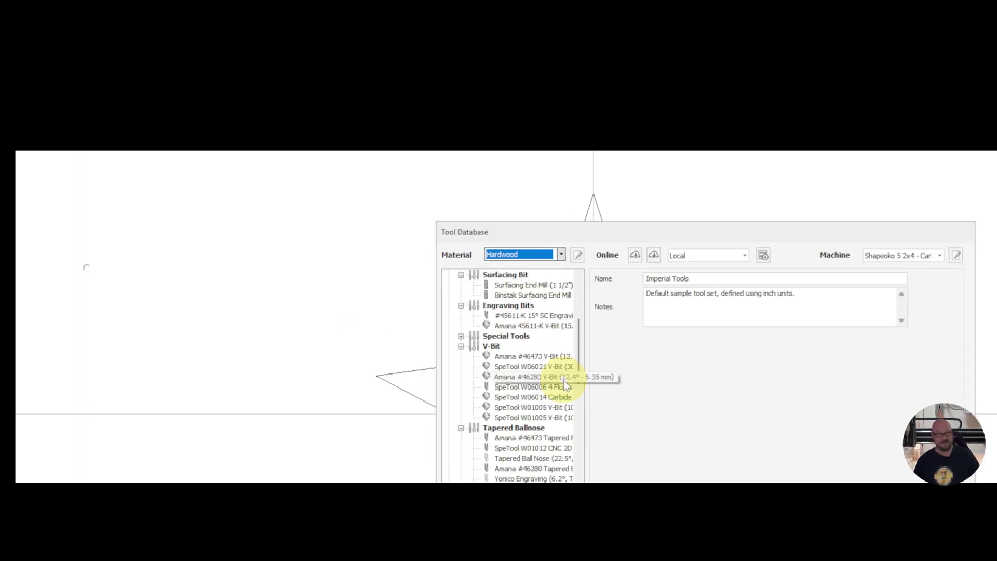
{"action": "scroll", "coordinate": [564, 383], "scroll_direction": "down", "scroll_amount": 1}
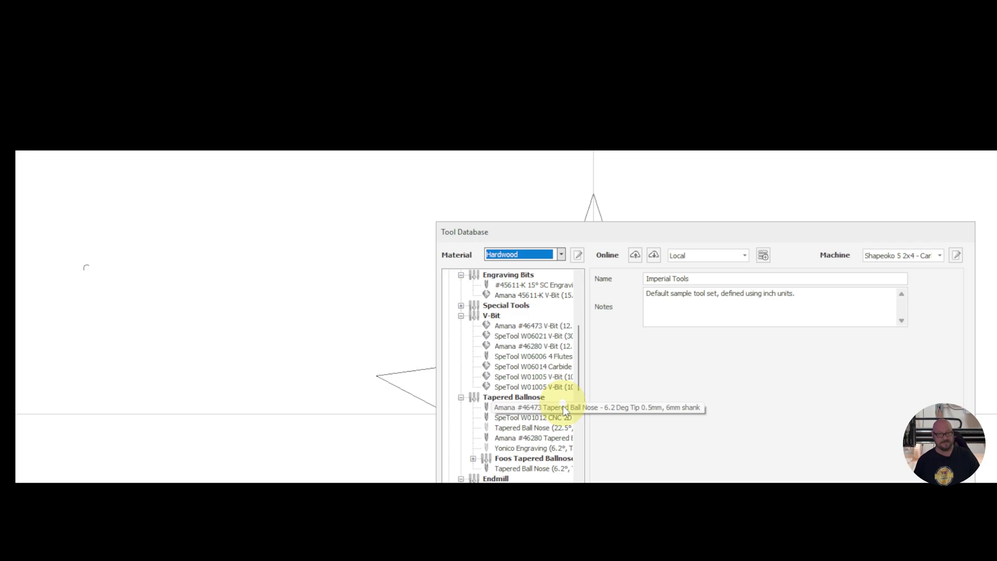
{"action": "scroll", "coordinate": [563, 406], "scroll_direction": "down", "scroll_amount": 1}
{"action": "scroll", "coordinate": [563, 420], "scroll_direction": "down", "scroll_amount": 8}
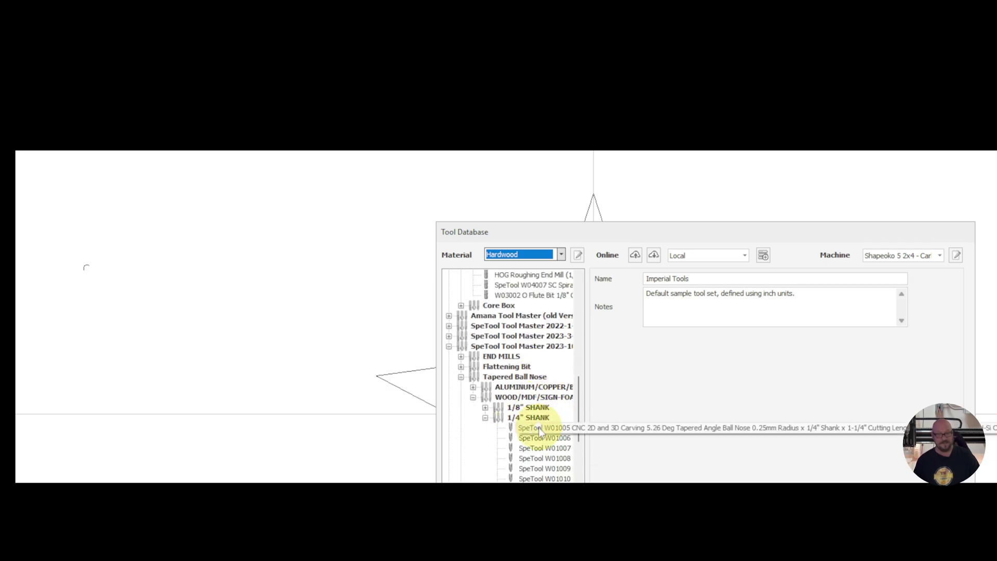
{"action": "left_click", "coordinate": [540, 431]}
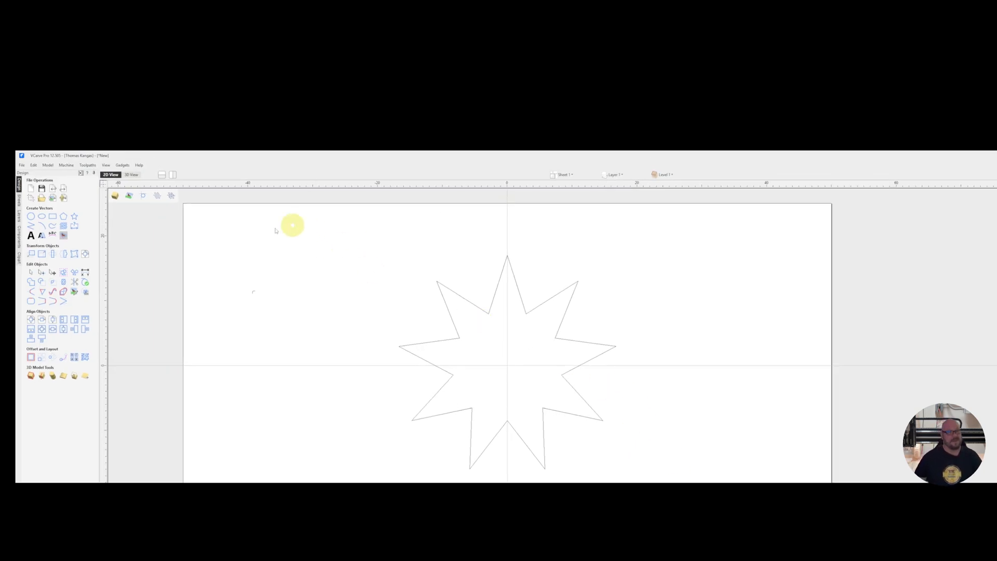
Step: Place a 0.25 mm radius circle inside one of the star's left-side corners
{"action": "left_click", "coordinate": [32, 217]}
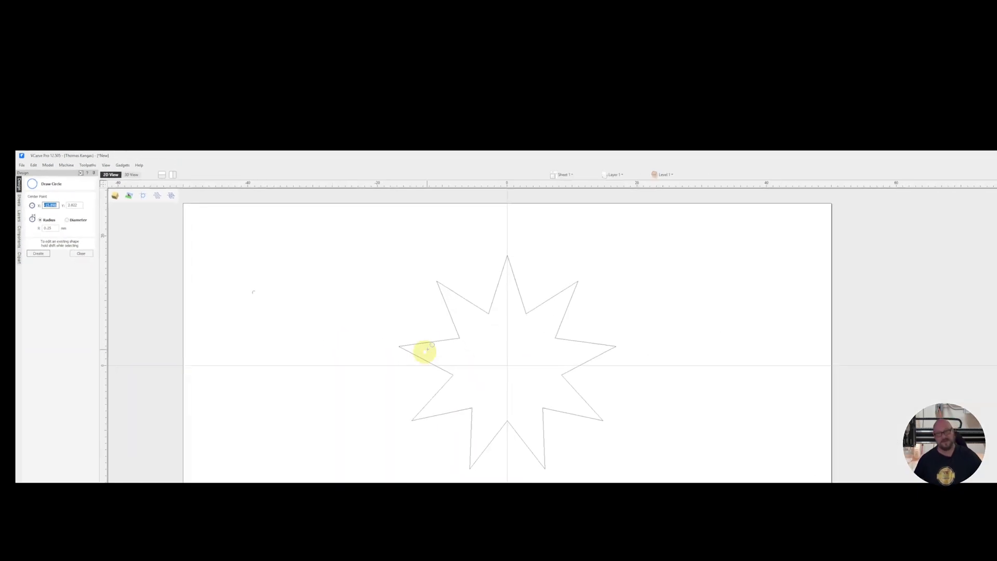
{"action": "scroll", "coordinate": [454, 334], "scroll_direction": "up", "scroll_amount": 6}
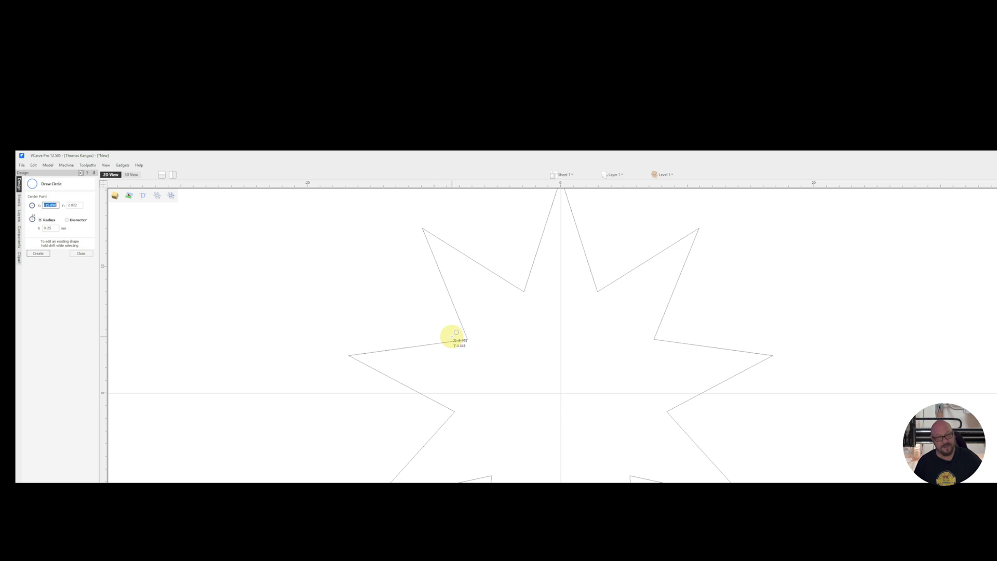
{"action": "scroll", "coordinate": [460, 338], "scroll_direction": "up", "scroll_amount": 3}
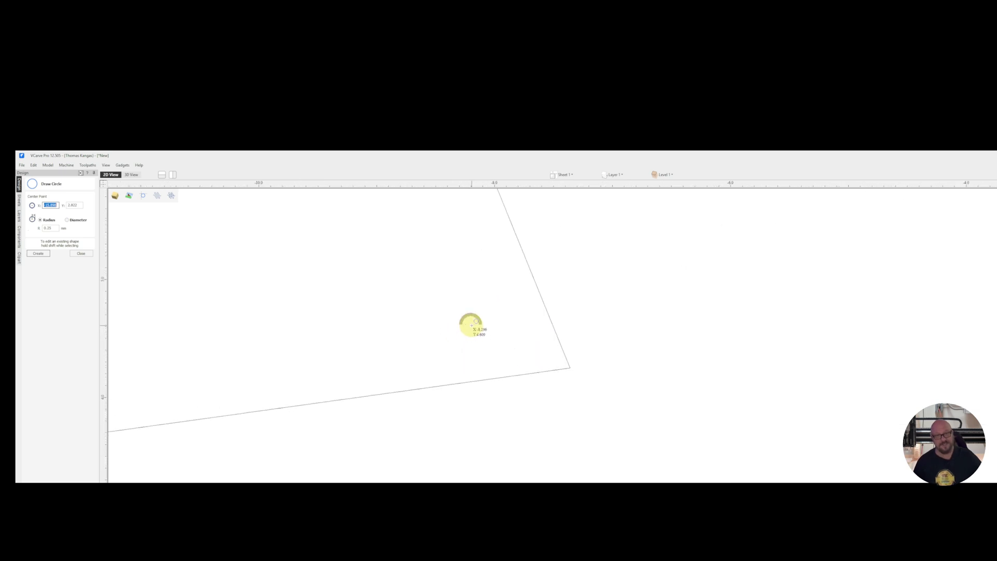
{"action": "left_click", "coordinate": [506, 351]}
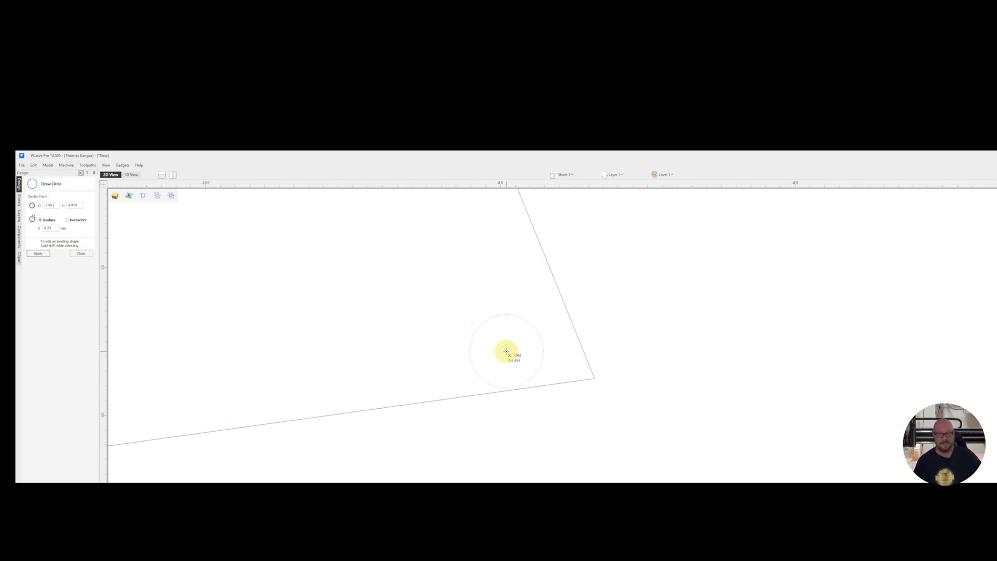
{"action": "left_click", "coordinate": [82, 254]}
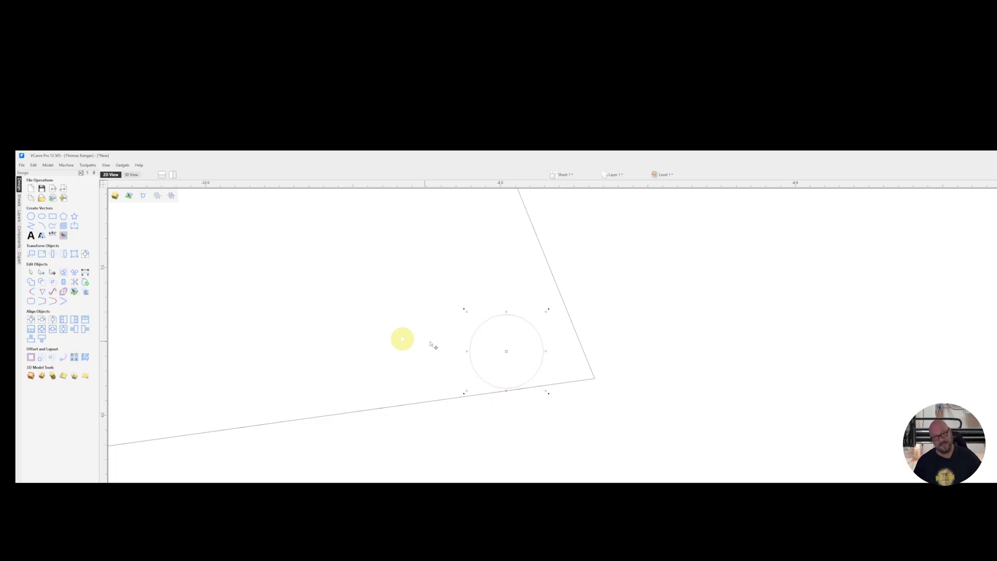
Step: Drag the circle deeper into the corner until it touches both star edges
{"action": "left_click_drag", "start_coordinate": [506, 350], "coordinate": [542, 348]}
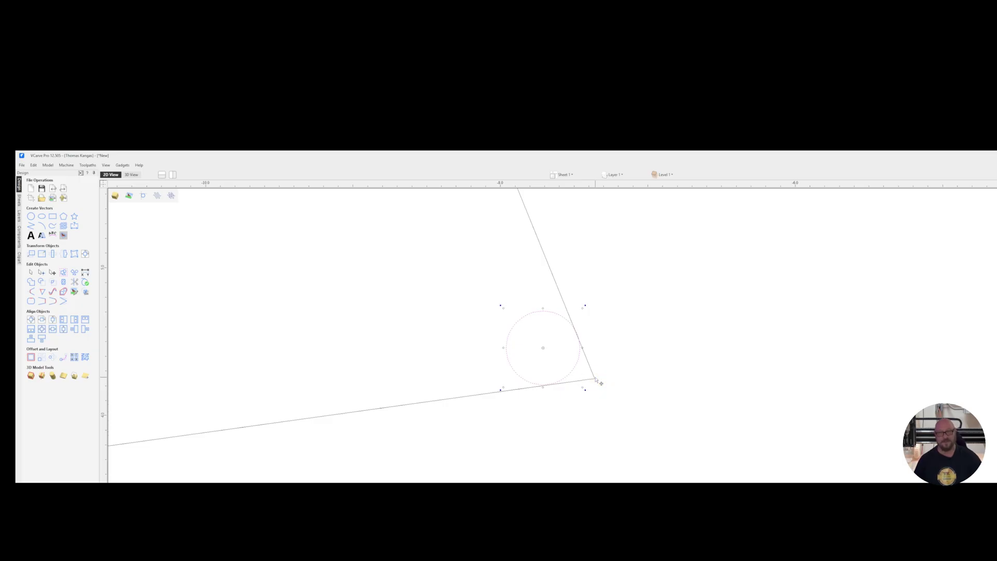
{"action": "scroll", "coordinate": [596, 380], "scroll_direction": "up", "scroll_amount": 3}
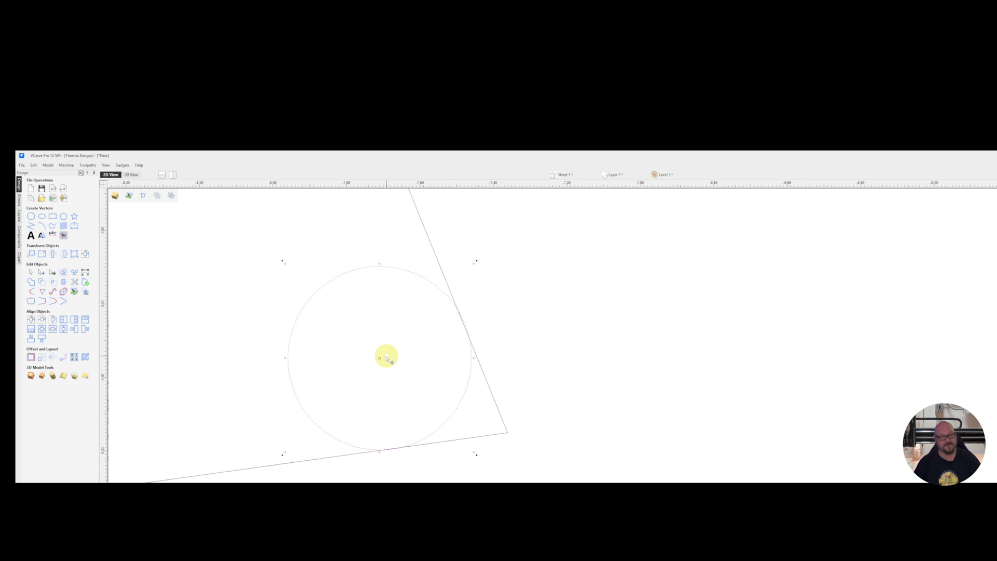
{"action": "left_click_drag", "start_coordinate": [379, 358], "coordinate": [383, 362]}
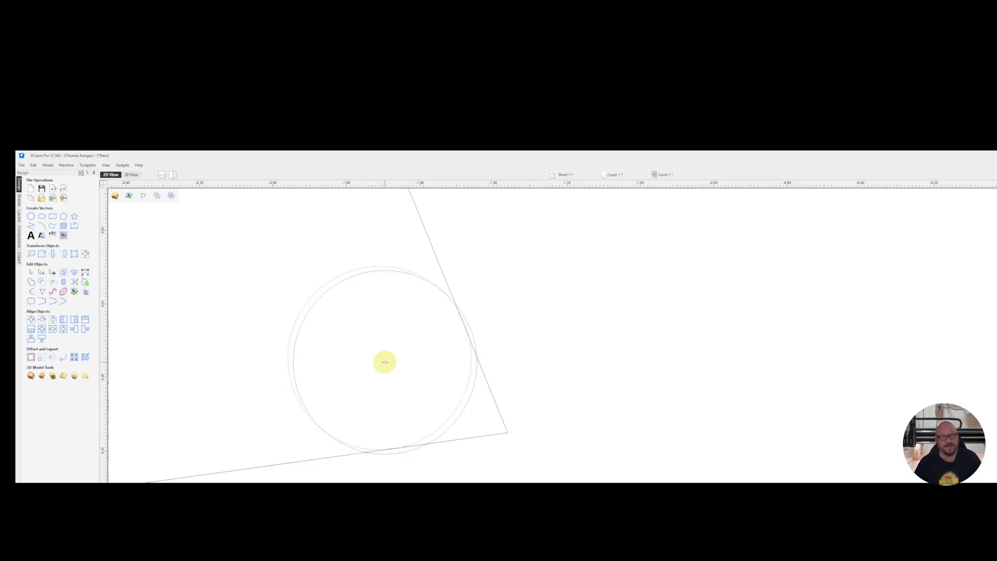
{"action": "left_click_drag", "start_coordinate": [384, 363], "coordinate": [384, 362]}
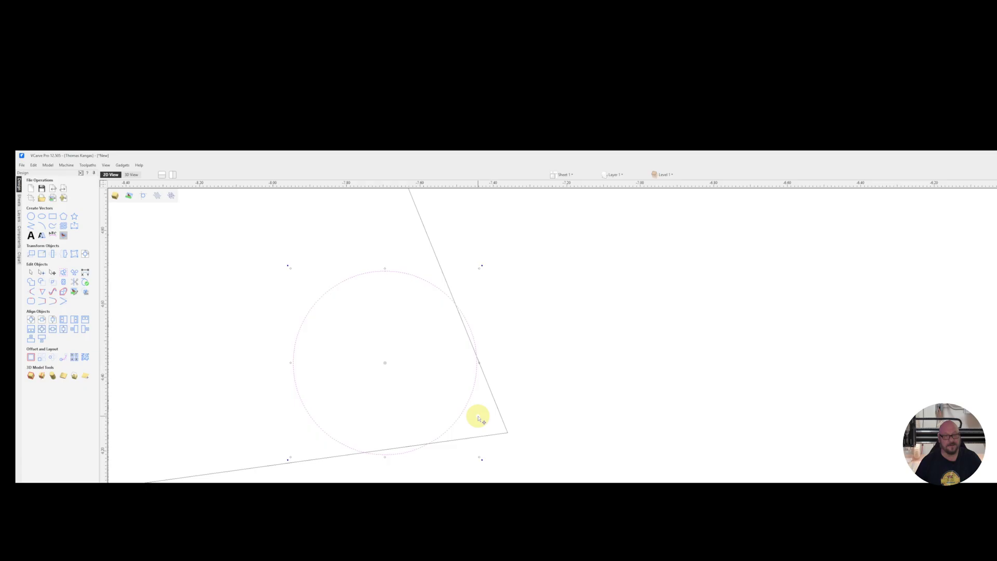
Step: Trim away the circle's large outer section and the sharp corner tip, leaving a rounded arc
{"action": "left_click", "coordinate": [401, 383]}
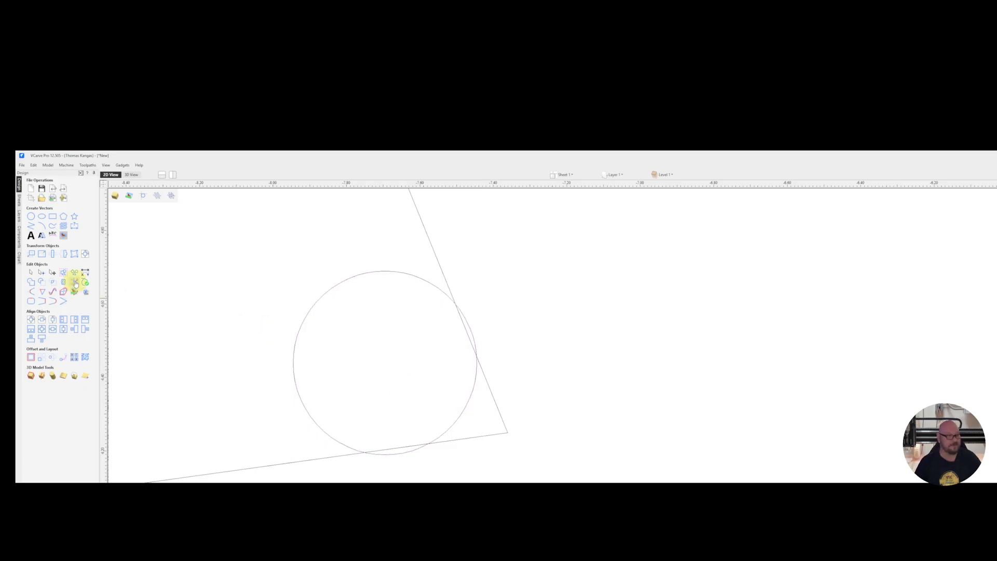
{"action": "left_click", "coordinate": [75, 283]}
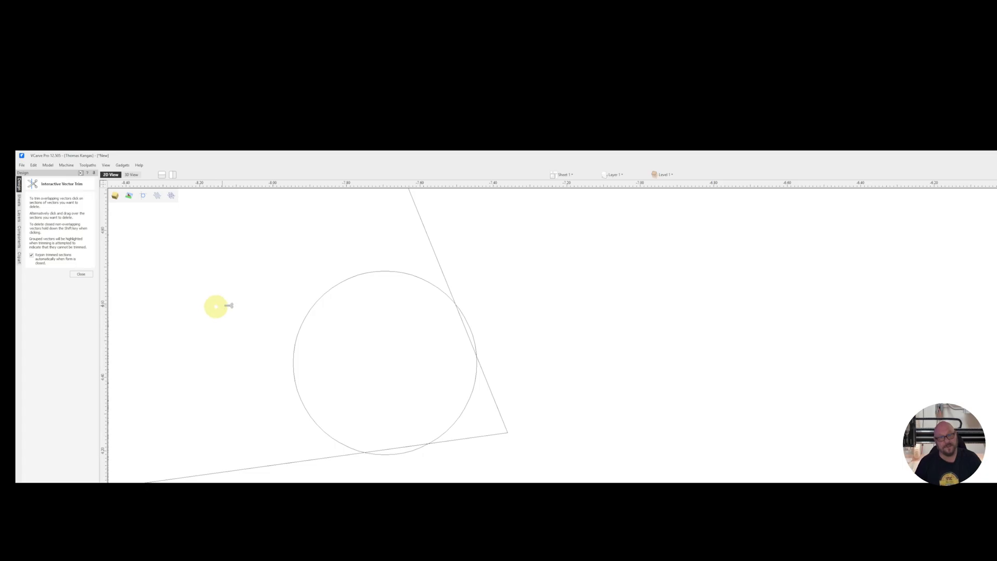
{"action": "left_click", "coordinate": [420, 278]}
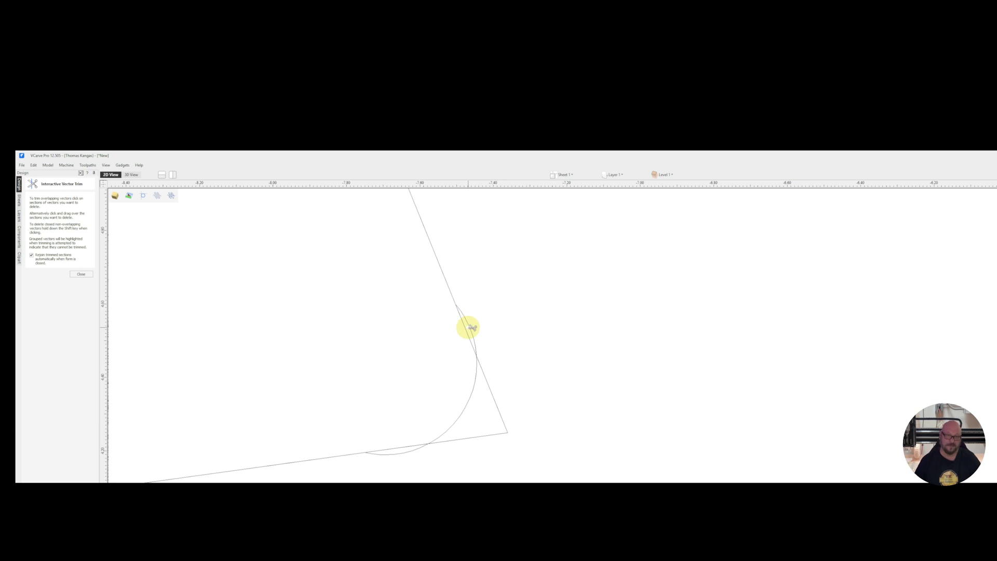
{"action": "left_click", "coordinate": [491, 387]}
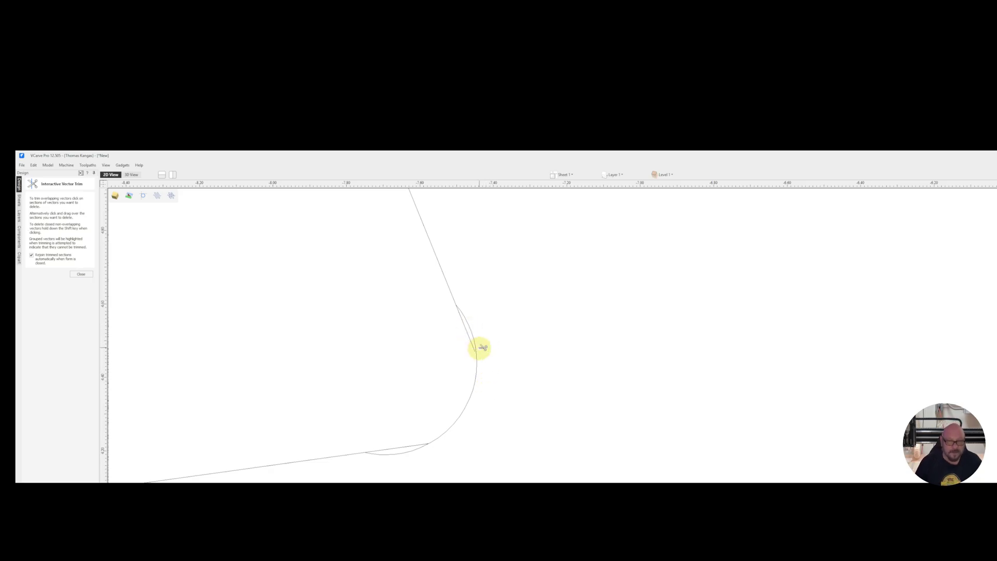
{"action": "scroll", "coordinate": [474, 345], "scroll_direction": "up", "scroll_amount": 4}
{"action": "scroll", "coordinate": [474, 345], "scroll_direction": "down", "scroll_amount": 4}
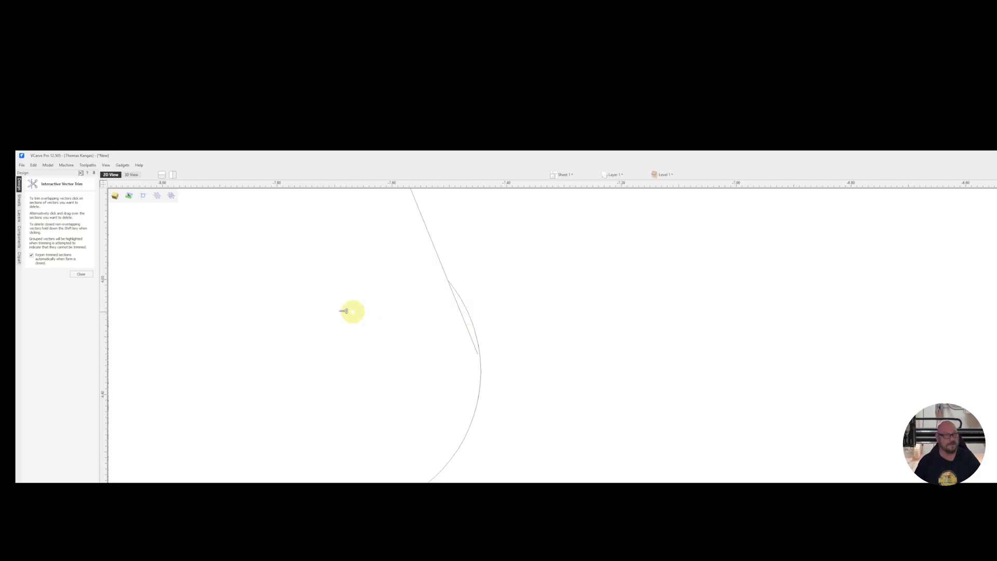
{"action": "left_click", "coordinate": [78, 276]}
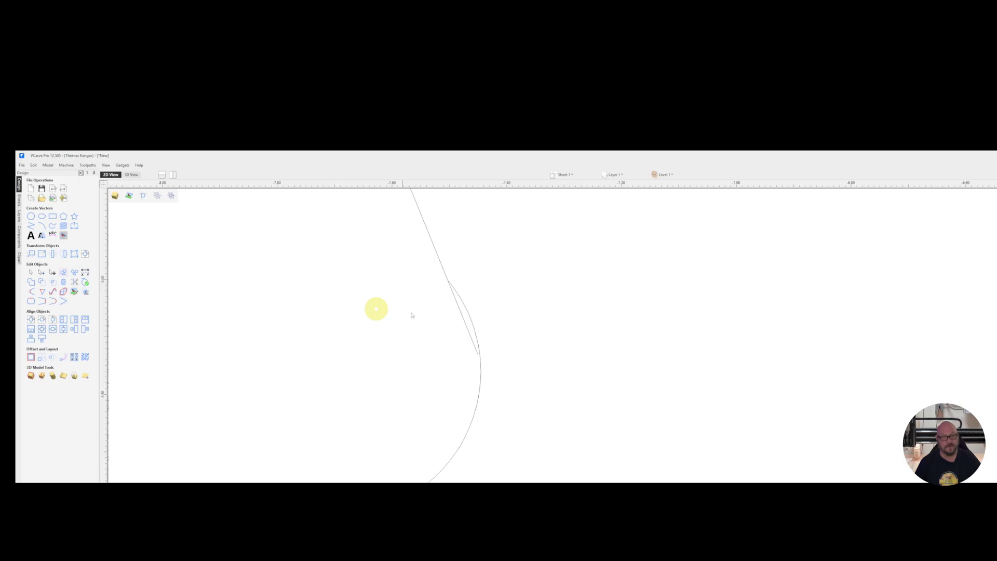
Step: Select the straight line's end node at the arc and trim off the overlapping curve piece
{"action": "left_click", "coordinate": [467, 327]}
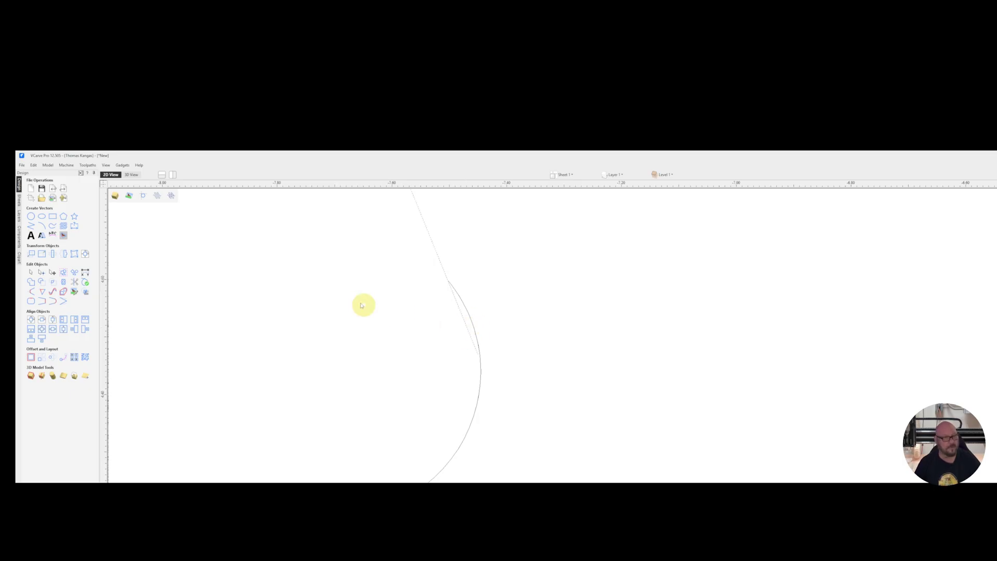
{"action": "left_click", "coordinate": [42, 272]}
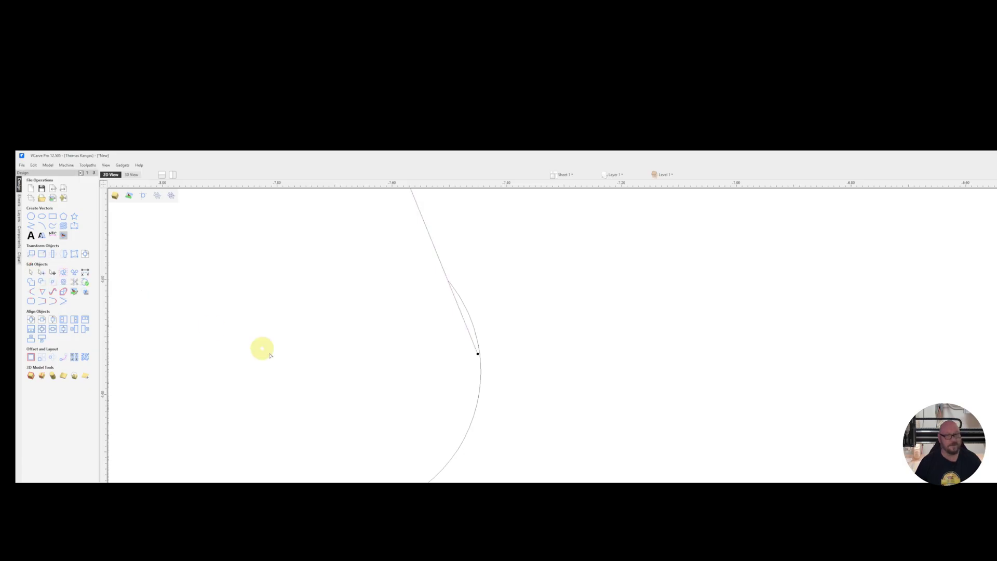
{"action": "left_click", "coordinate": [478, 356]}
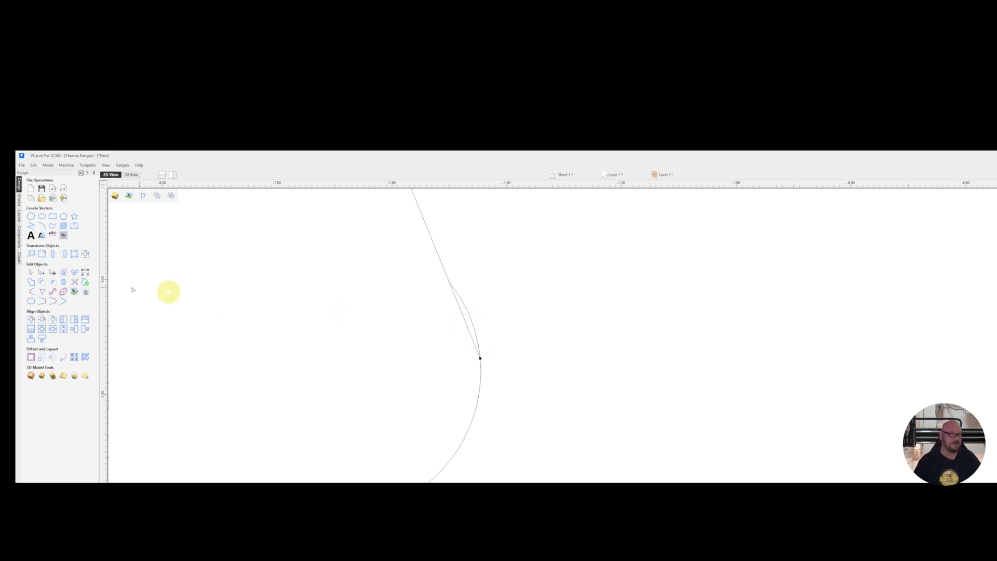
{"action": "left_click", "coordinate": [74, 282]}
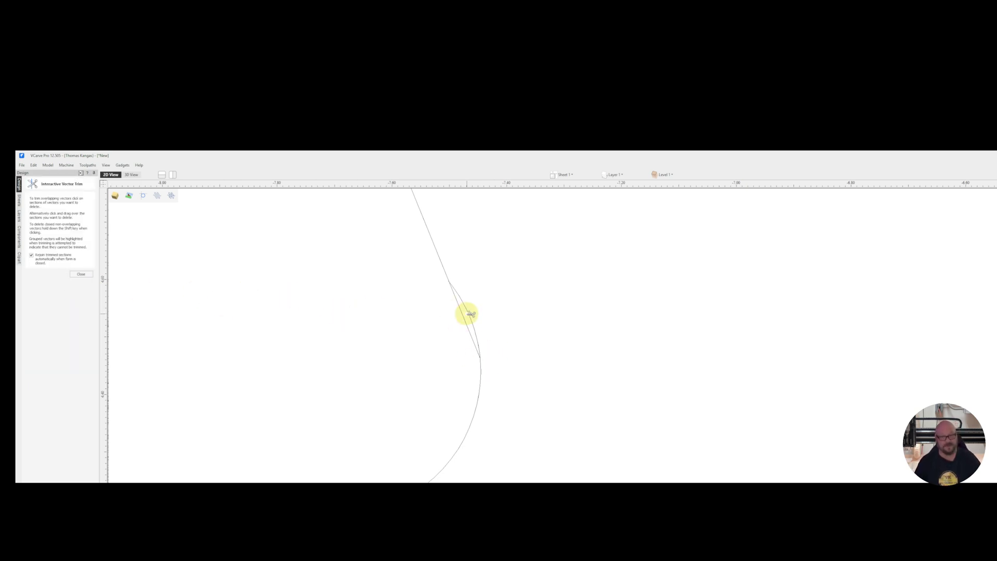
{"action": "left_click", "coordinate": [470, 313]}
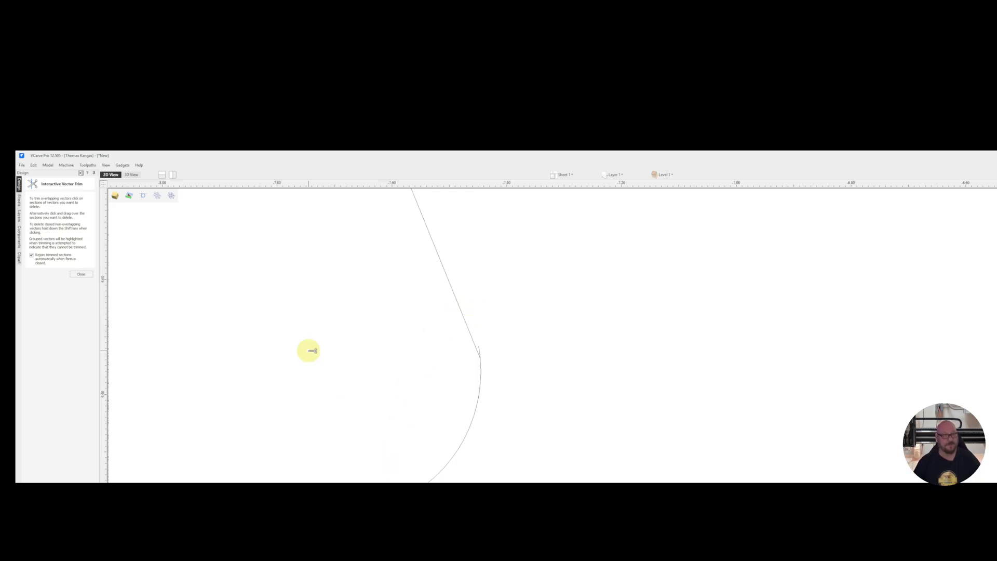
{"action": "left_click", "coordinate": [82, 275]}
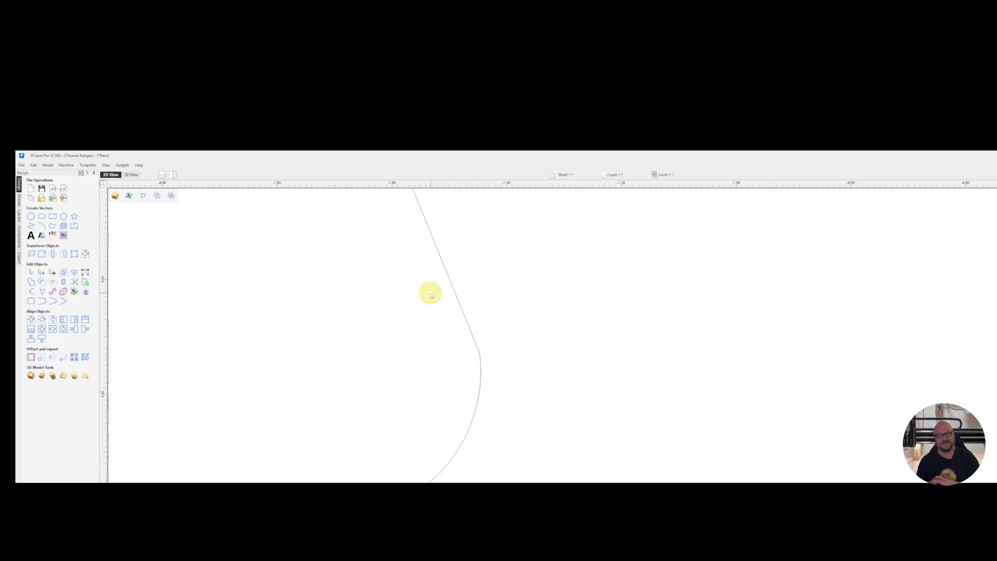
{"action": "scroll", "coordinate": [655, 204], "scroll_direction": "down", "scroll_amount": 5}
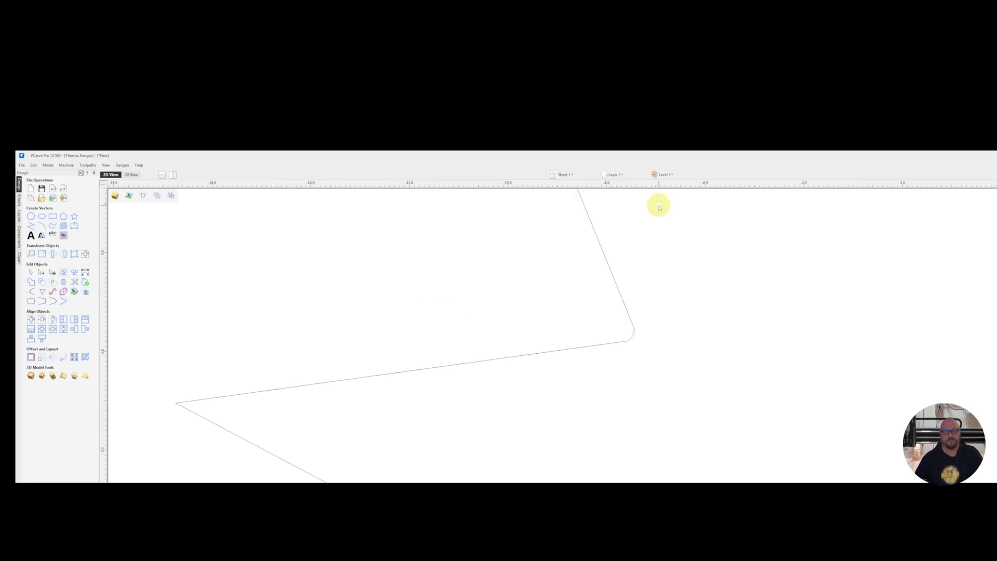
Step: Switch to the Original Vector layer and zoom out to view the whole star
{"action": "left_click", "coordinate": [614, 174]}
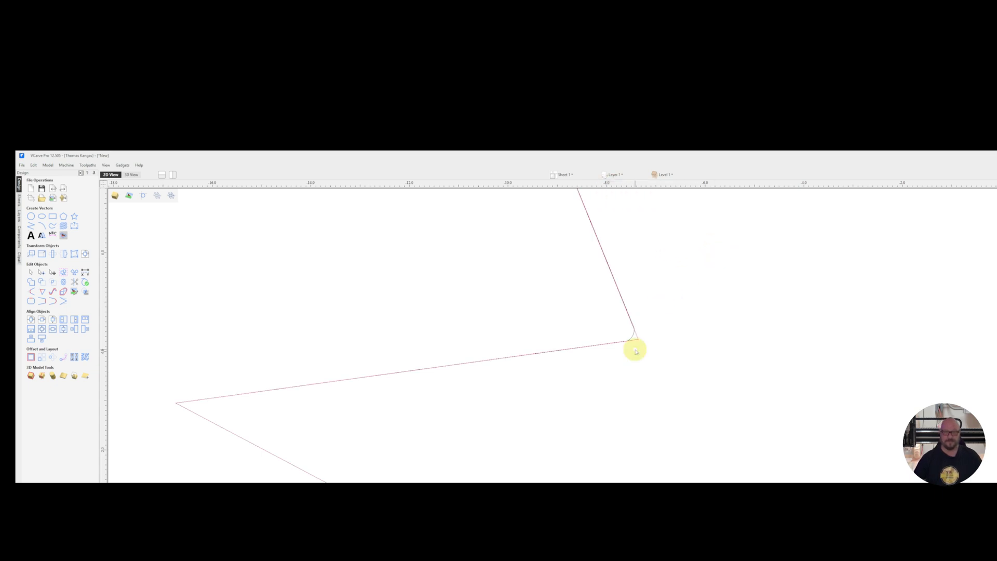
{"action": "scroll", "coordinate": [636, 337], "scroll_direction": "up", "scroll_amount": 8}
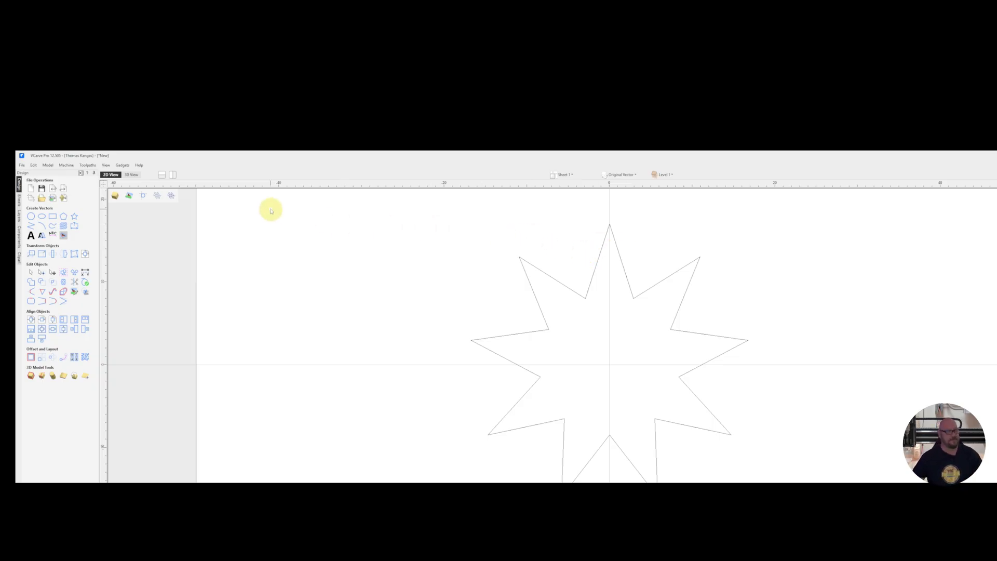
Step: Show the About Gadgets information from the Gadgets menu
{"action": "left_click", "coordinate": [123, 165]}
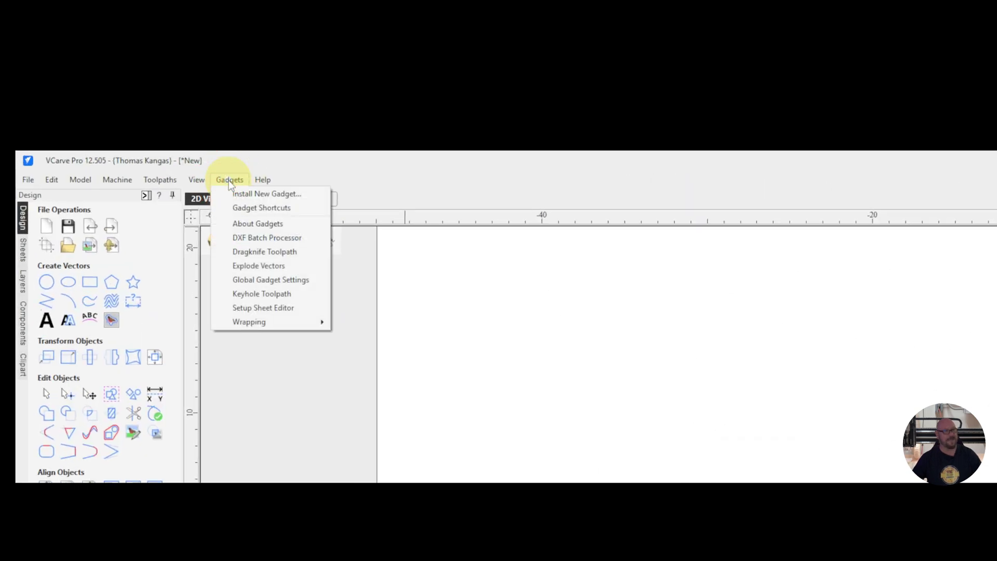
{"action": "left_click", "coordinate": [258, 224]}
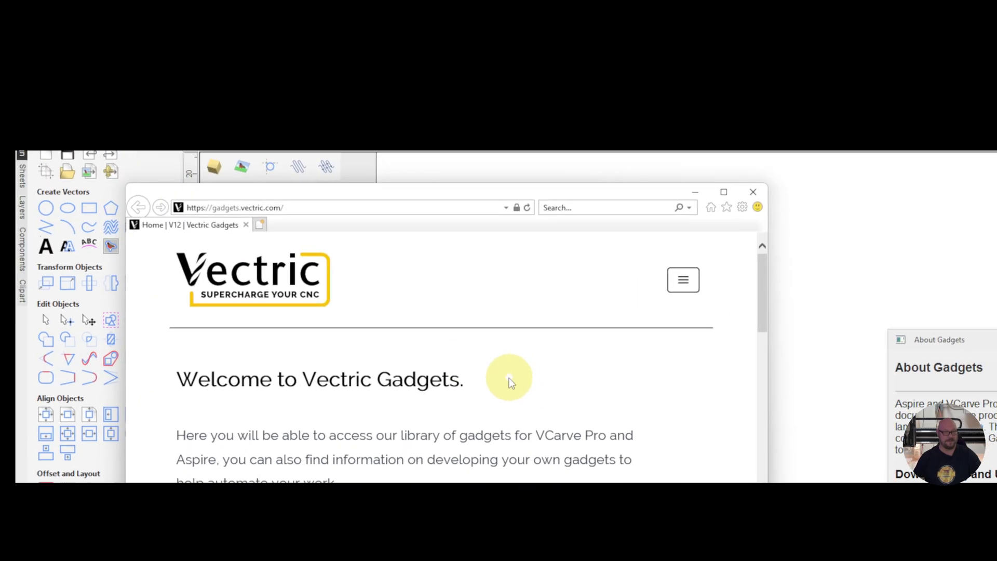
Step: Go to Previous Versions and open the V10 gadget library
{"action": "scroll", "coordinate": [492, 378], "scroll_direction": "down", "scroll_amount": 5}
{"action": "scroll", "coordinate": [492, 380], "scroll_direction": "down", "scroll_amount": 12}
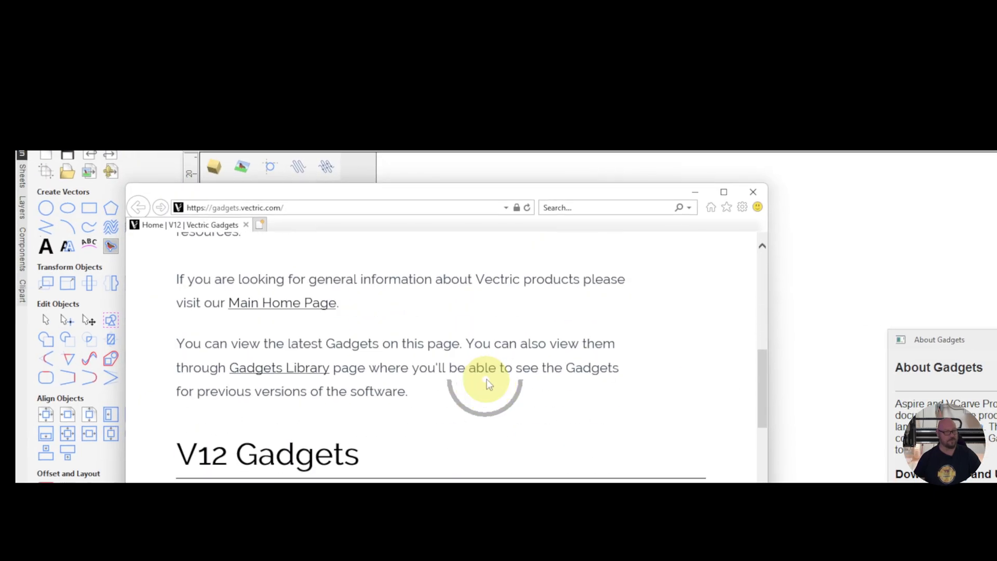
{"action": "scroll", "coordinate": [506, 373], "scroll_direction": "down", "scroll_amount": 10}
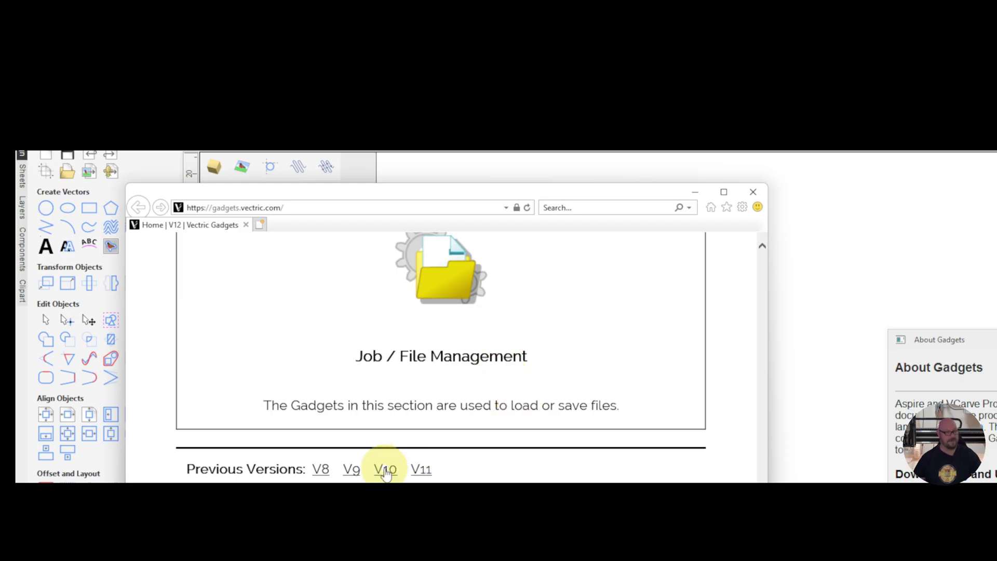
{"action": "left_click", "coordinate": [385, 469]}
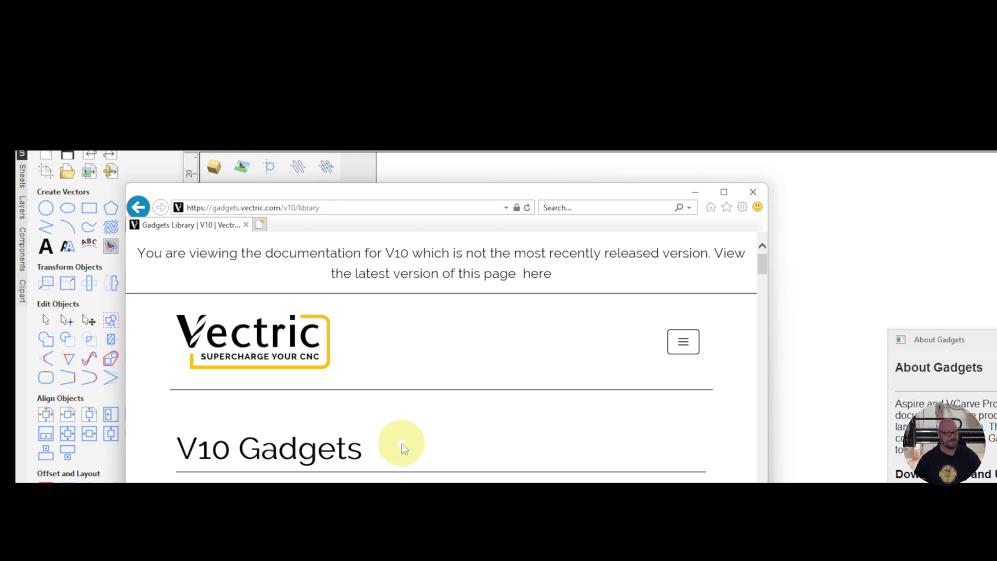
Step: Find the Radius All Corners gadget in the V10 library and open its page
{"action": "scroll", "coordinate": [405, 442], "scroll_direction": "down", "scroll_amount": 5}
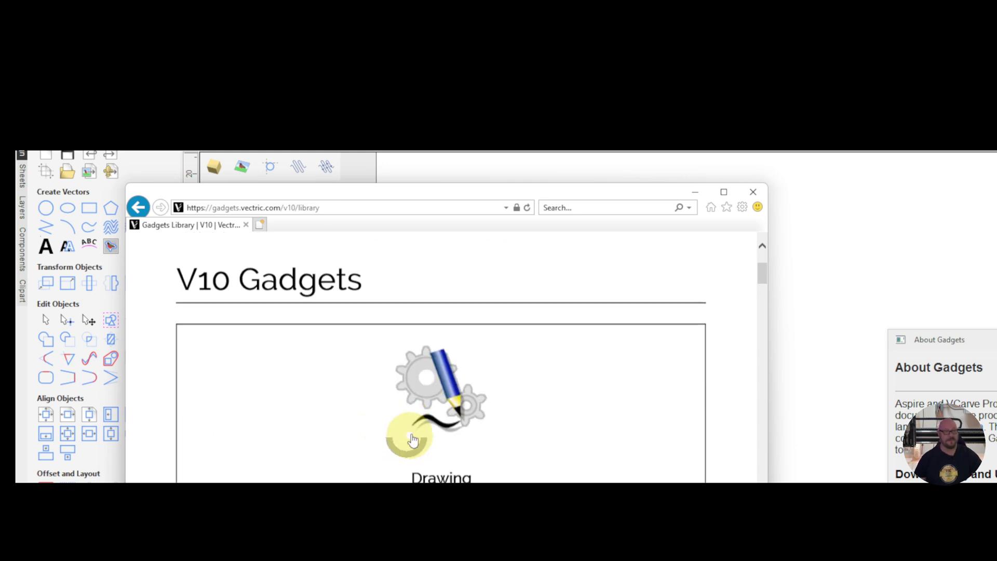
{"action": "scroll", "coordinate": [450, 420], "scroll_direction": "down", "scroll_amount": 20}
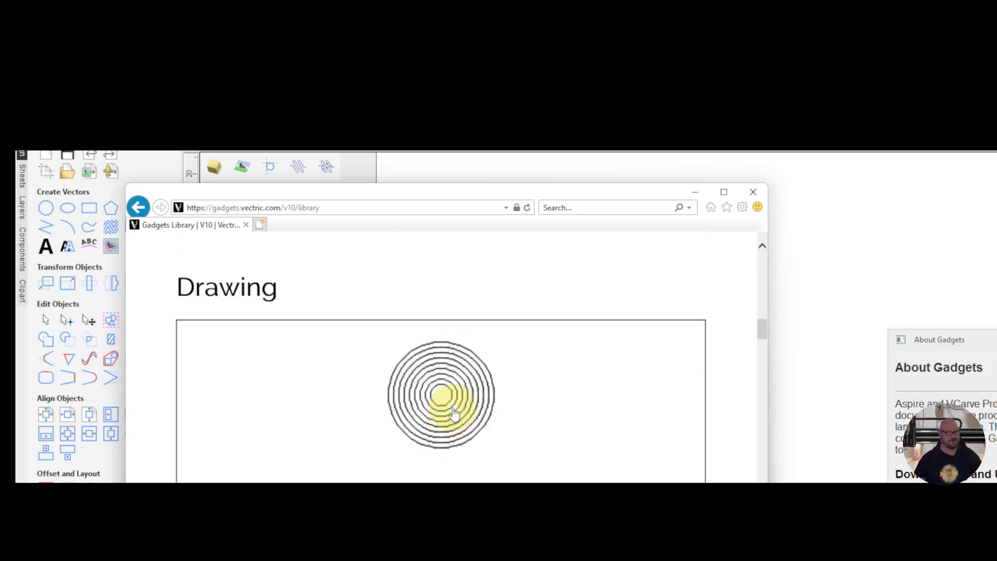
{"action": "scroll", "coordinate": [448, 420], "scroll_direction": "down", "scroll_amount": 10}
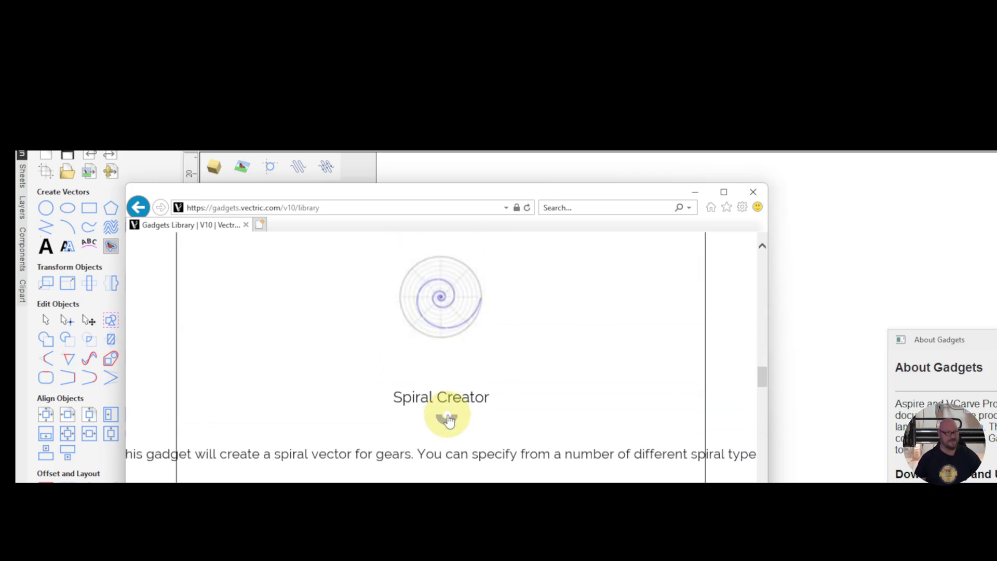
{"action": "scroll", "coordinate": [450, 419], "scroll_direction": "down", "scroll_amount": 8}
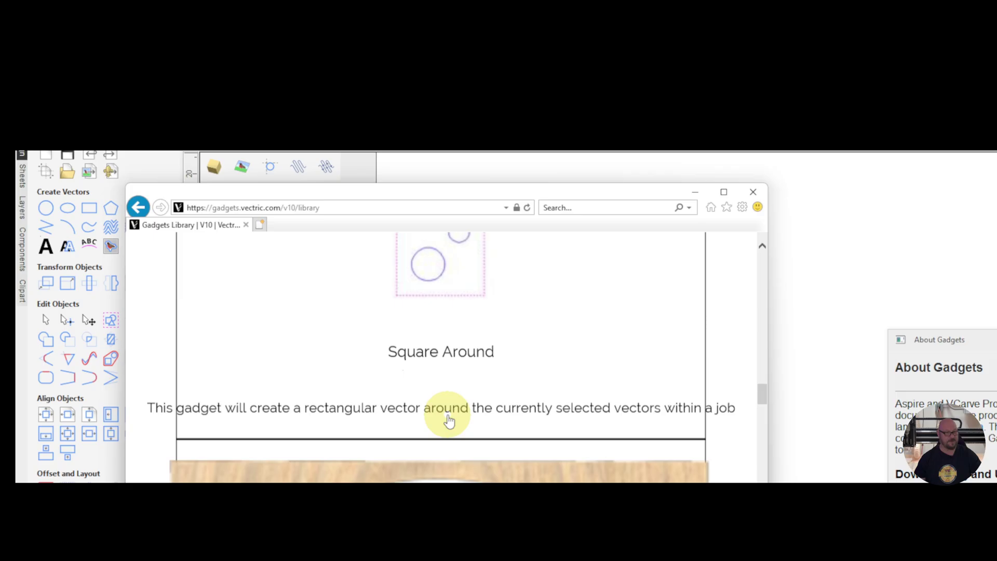
{"action": "scroll", "coordinate": [449, 420], "scroll_direction": "down", "scroll_amount": 4}
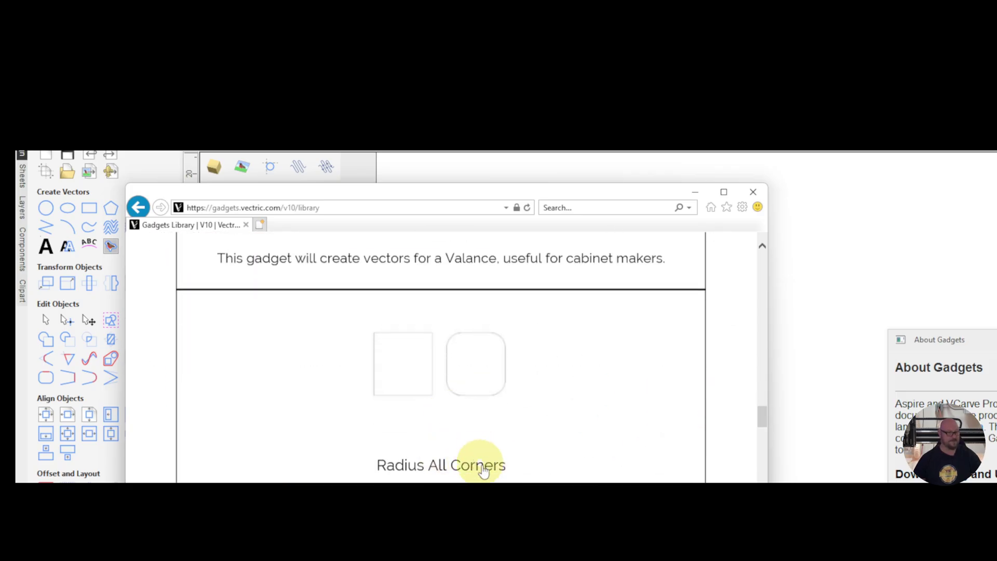
{"action": "left_click", "coordinate": [442, 463]}
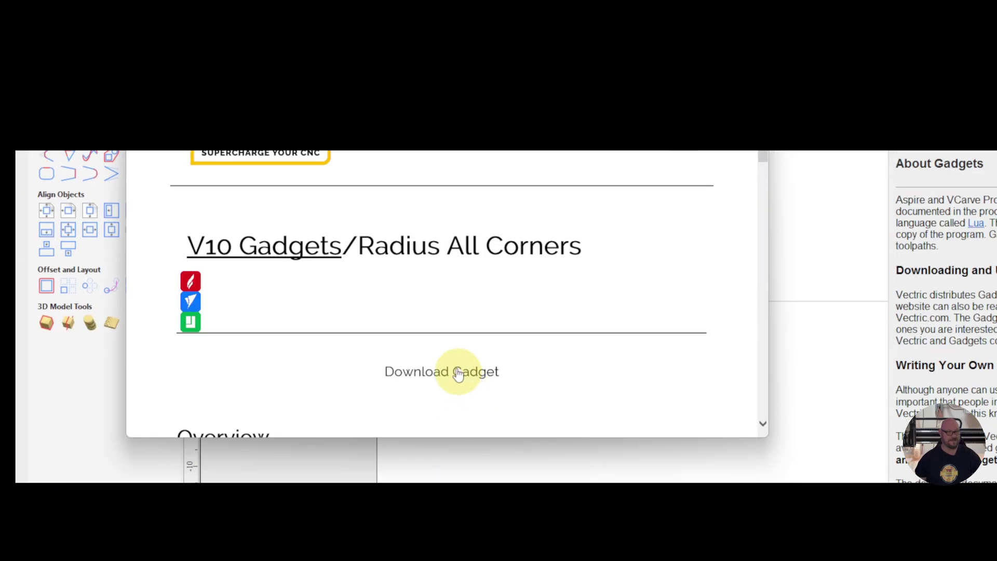
Step: Download the Radius All Corners gadget and save Radius_All_Corners.zip
{"action": "left_click", "coordinate": [453, 372]}
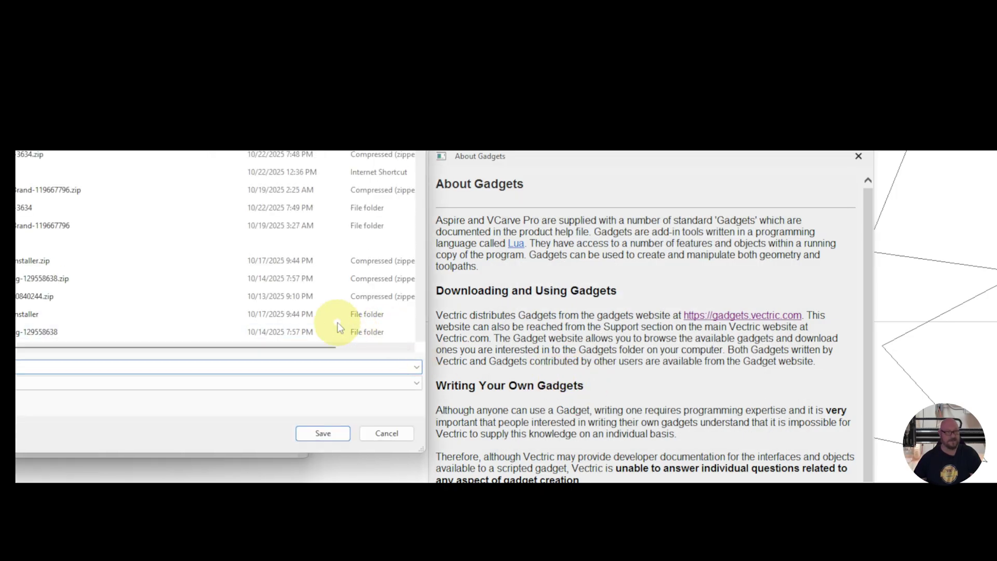
{"action": "left_click", "coordinate": [324, 434]}
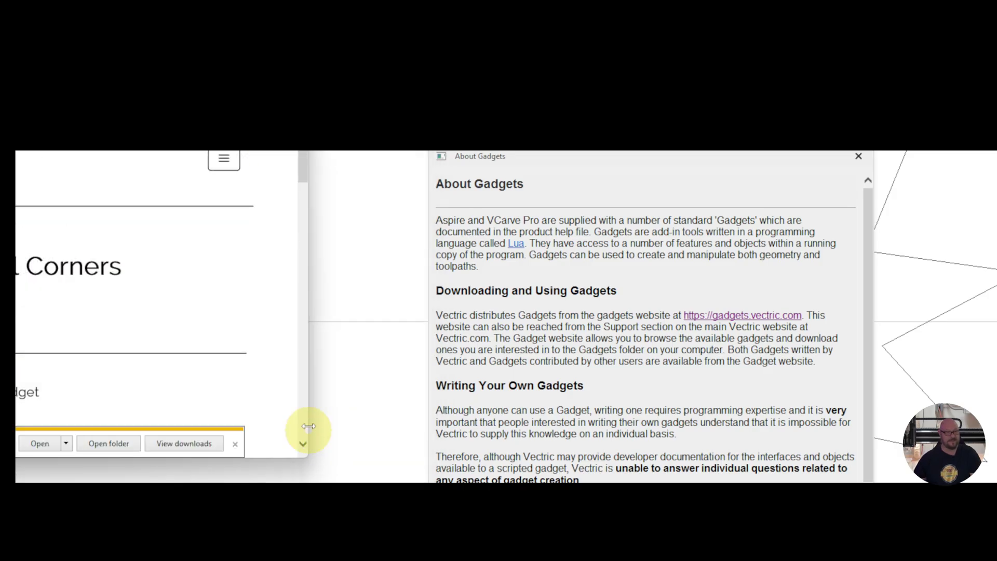
Step: Confirm Radius_All_Corners.vgadget is in the Downloads folder, then close the folder window
{"action": "left_click", "coordinate": [114, 444]}
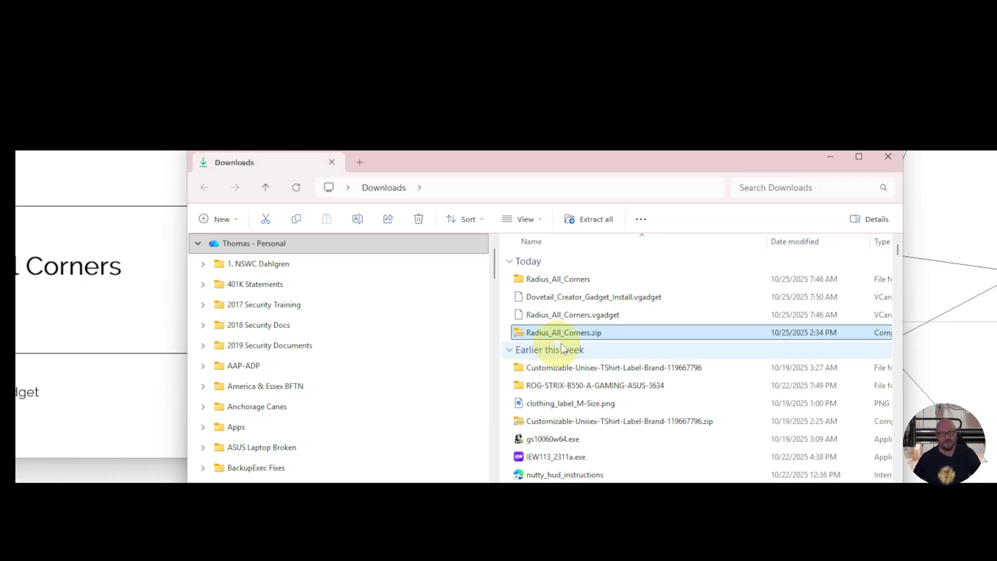
{"action": "left_click", "coordinate": [625, 319]}
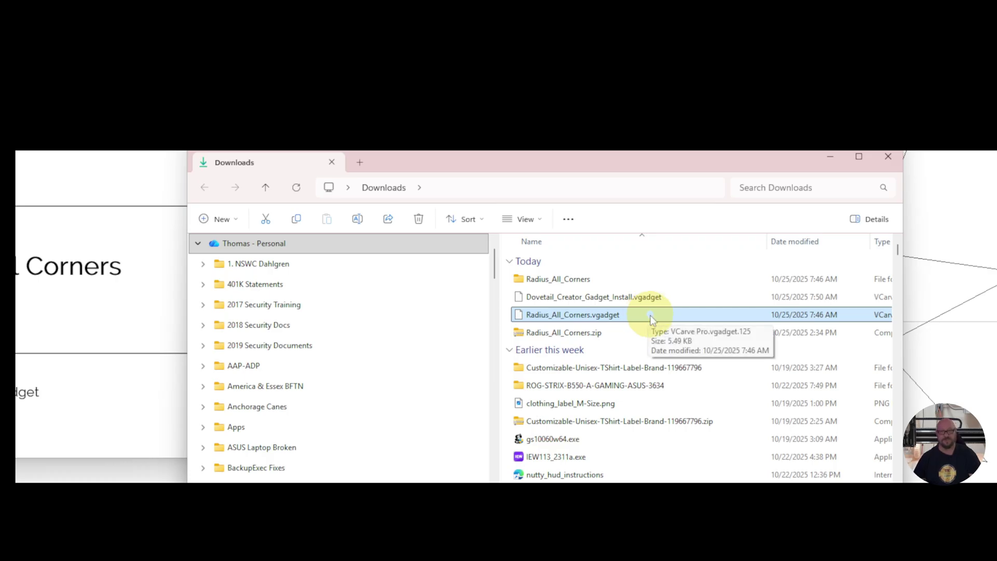
{"action": "left_click", "coordinate": [568, 373]}
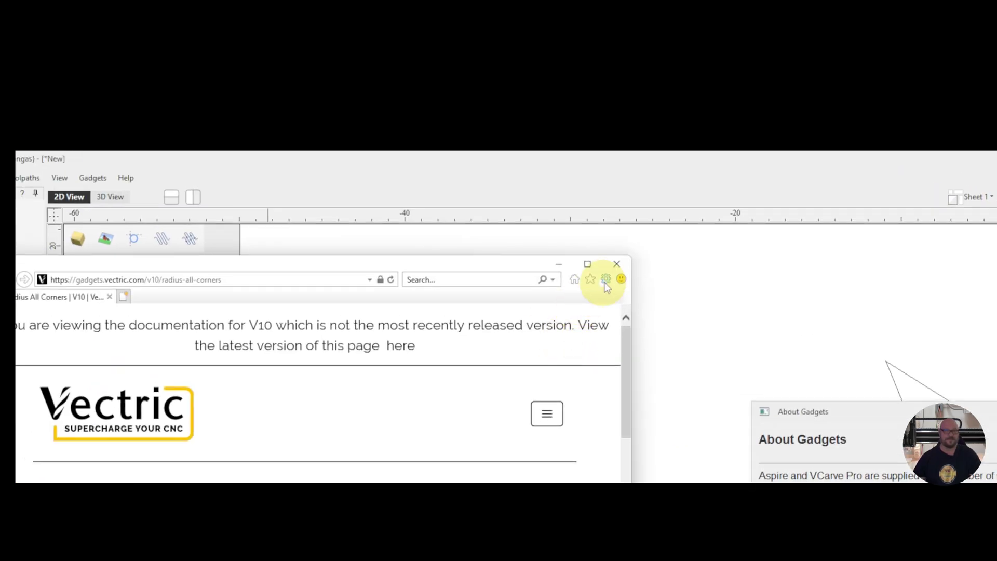
Step: Close the browser and install Radius_All_Corners.vgadget from Downloads via Gadgets > Install New Gadget
{"action": "left_click", "coordinate": [613, 263]}
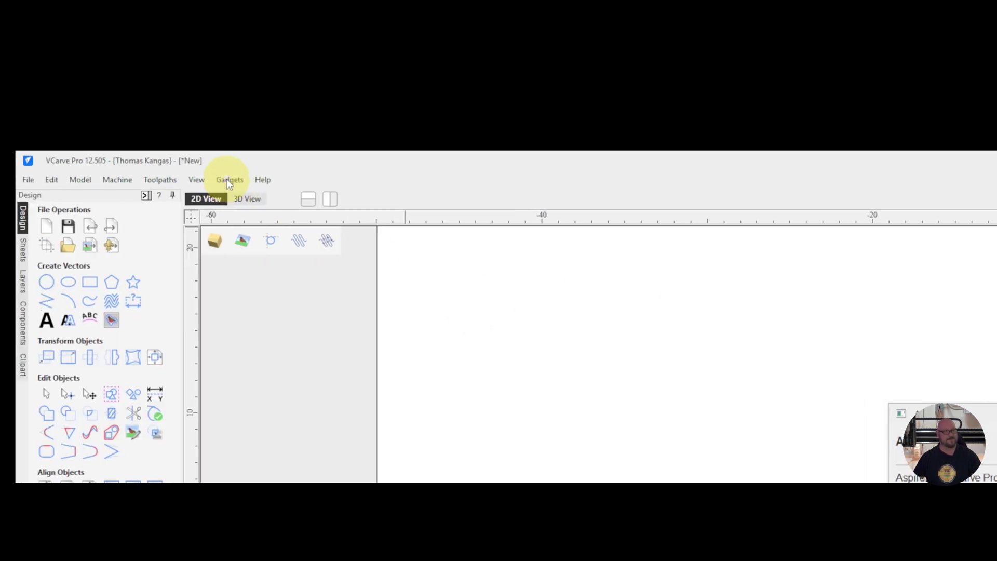
{"action": "left_click", "coordinate": [226, 180]}
{"action": "left_click", "coordinate": [258, 192]}
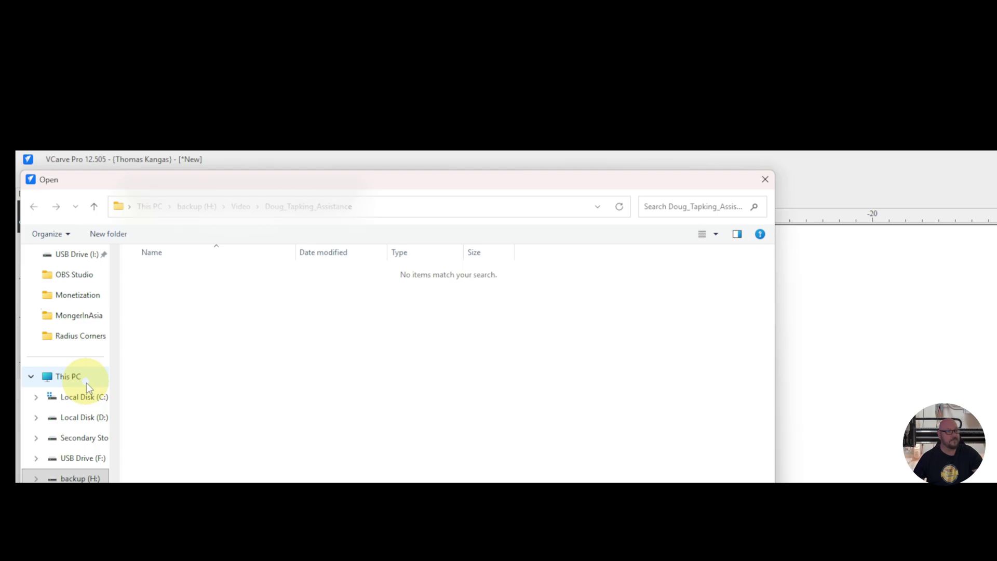
{"action": "scroll", "coordinate": [86, 337], "scroll_direction": "up", "scroll_amount": 1}
{"action": "scroll", "coordinate": [86, 338], "scroll_direction": "up", "scroll_amount": 4}
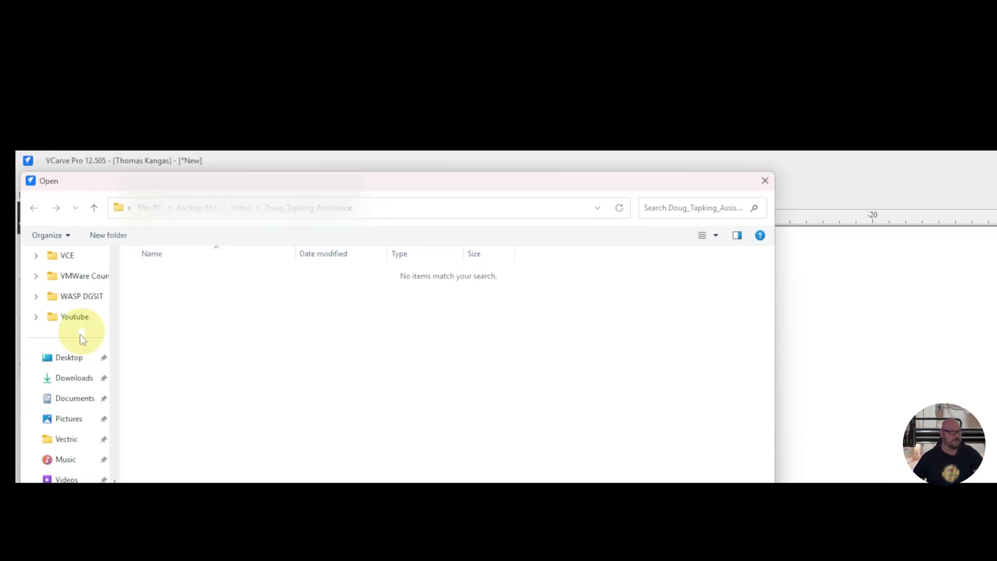
{"action": "left_click", "coordinate": [75, 380]}
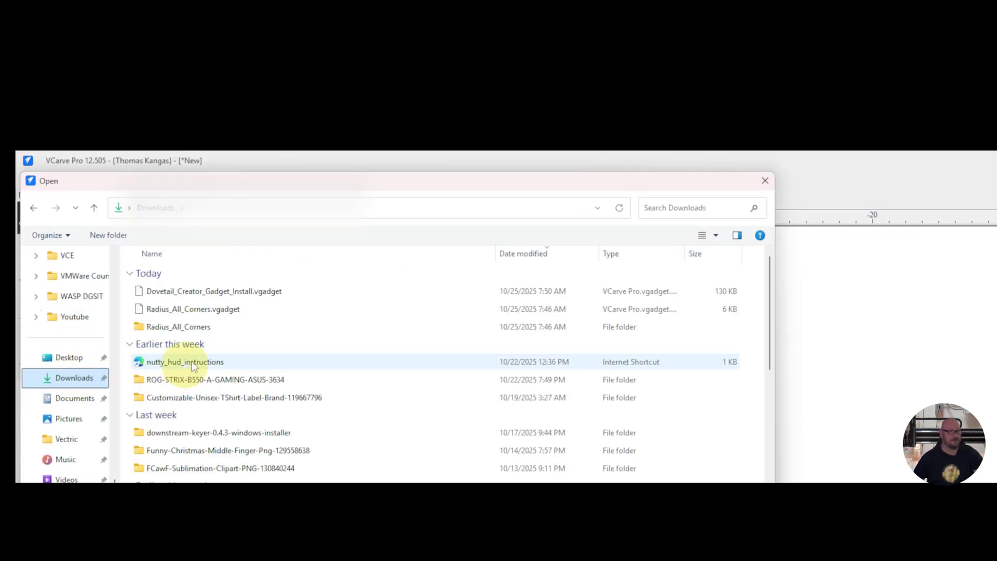
{"action": "left_click", "coordinate": [221, 310]}
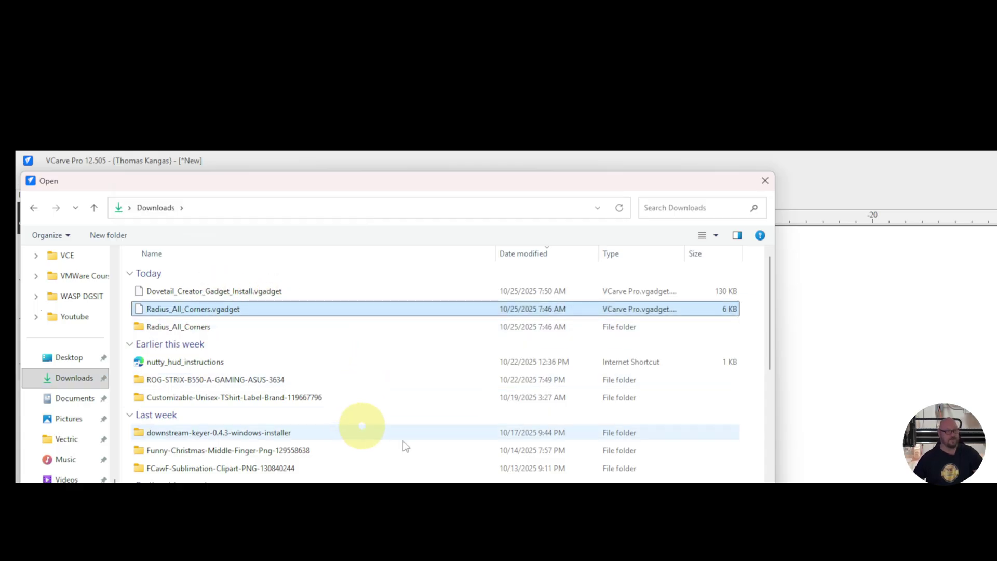
{"action": "left_click", "coordinate": [564, 379]}
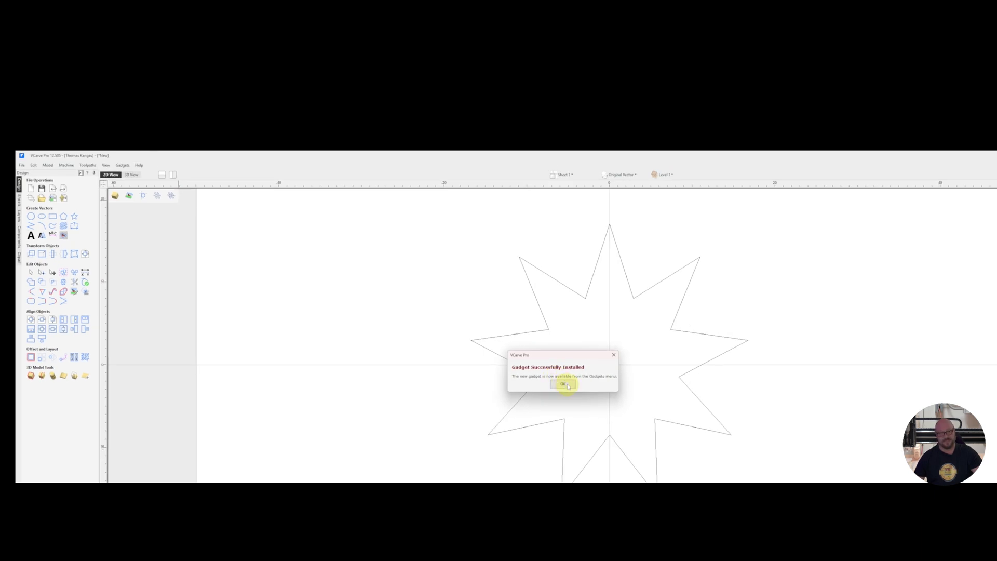
Step: Dismiss the install message, select the star vector, and launch the Radius All Corners gadget
{"action": "left_click", "coordinate": [565, 384]}
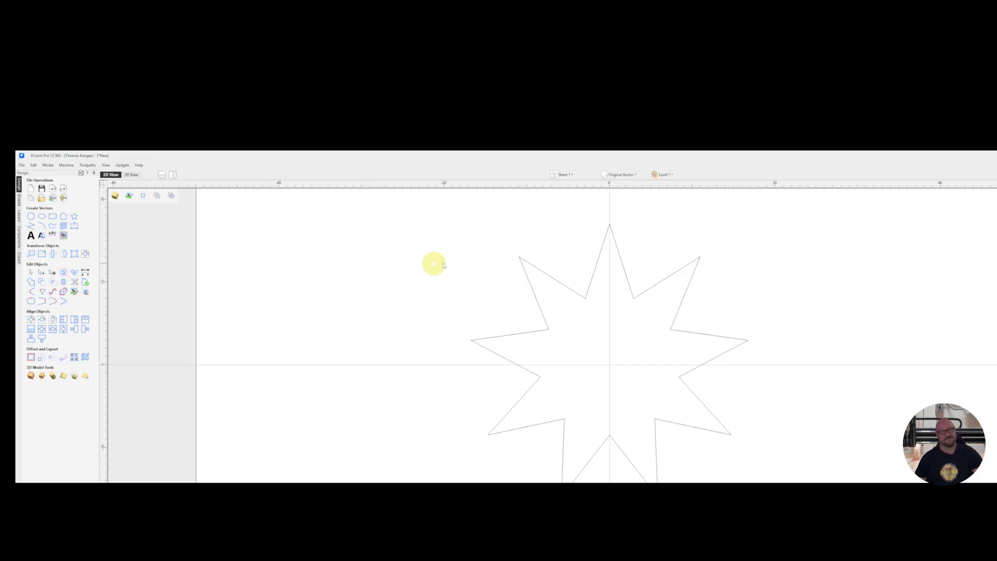
{"action": "left_click", "coordinate": [561, 283]}
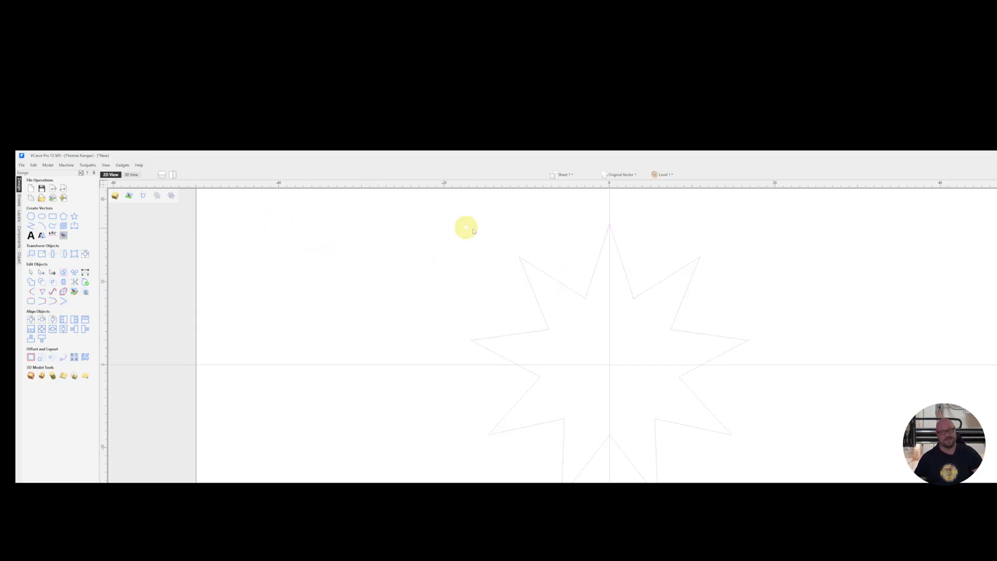
{"action": "left_click", "coordinate": [123, 165]}
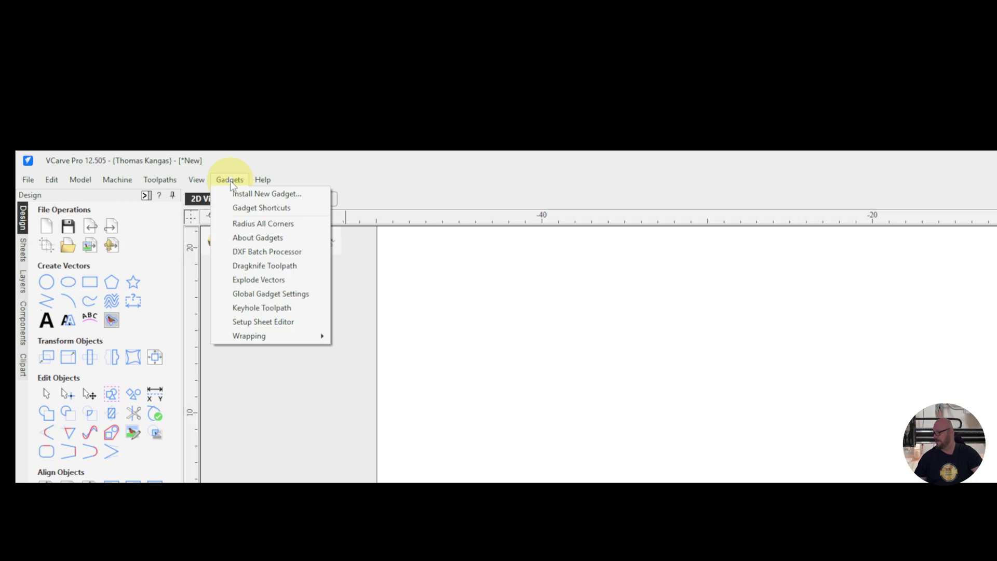
{"action": "left_click", "coordinate": [273, 224]}
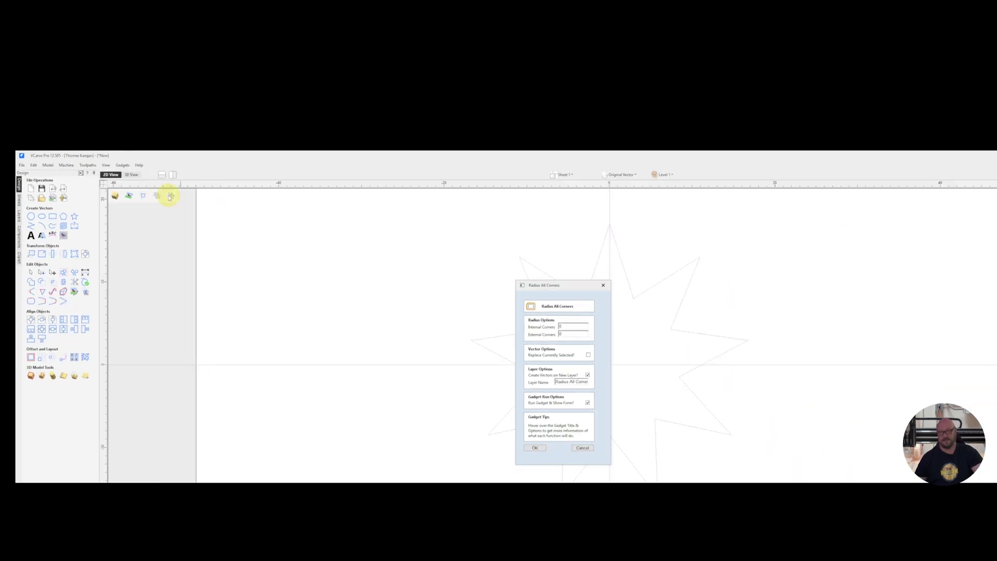
Step: Set Internal and External Corners radii to 0.25 and run the gadget onto a new layer
{"action": "left_click", "coordinate": [564, 326]}
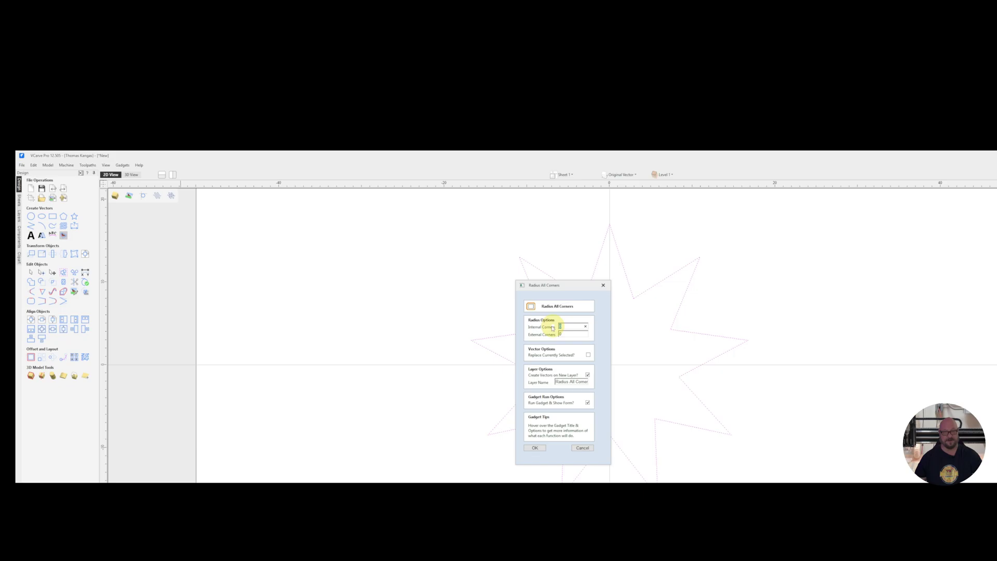
{"action": "double_click", "coordinate": [562, 326]}
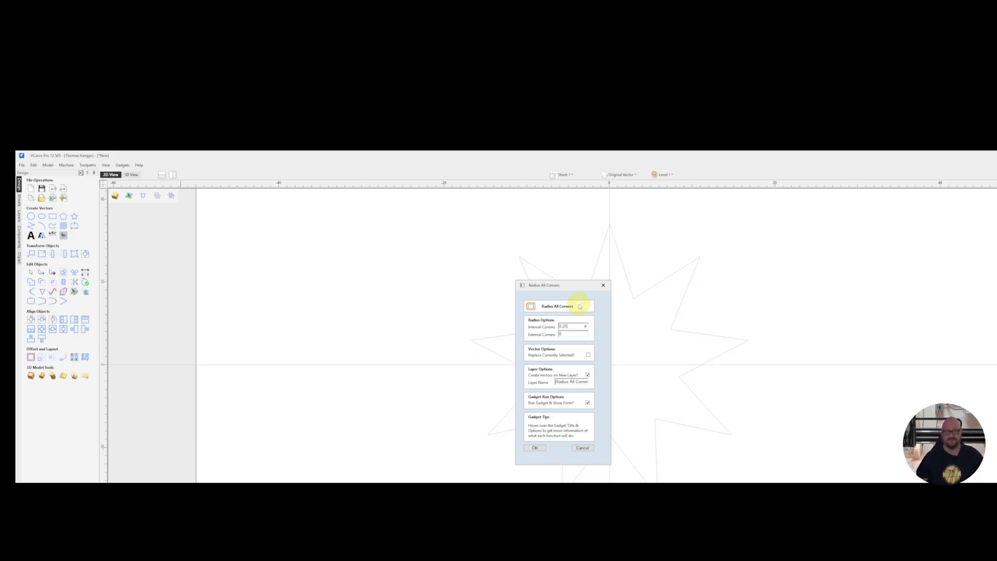
{"action": "double_click", "coordinate": [562, 334]}
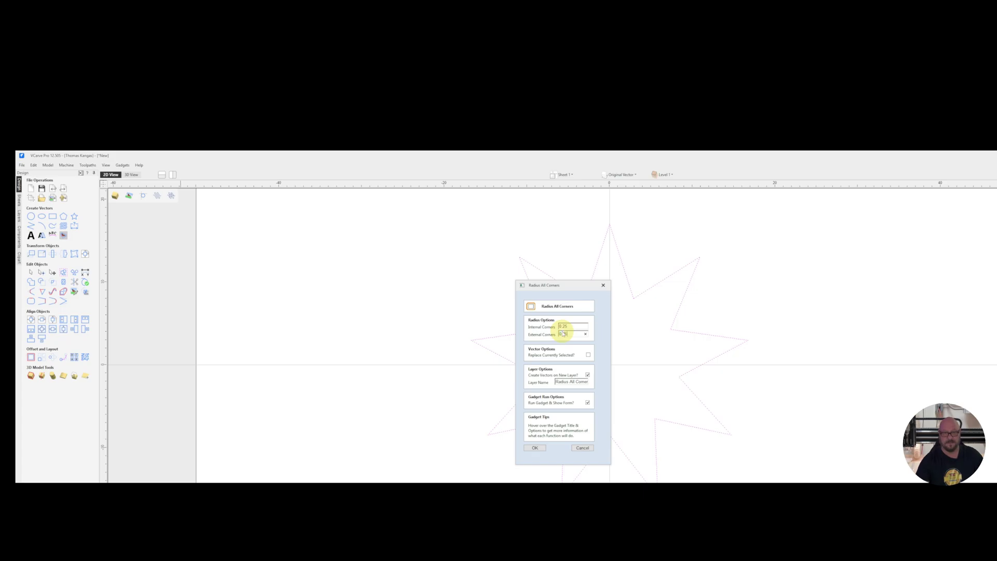
{"action": "type", "text": "0.25"}
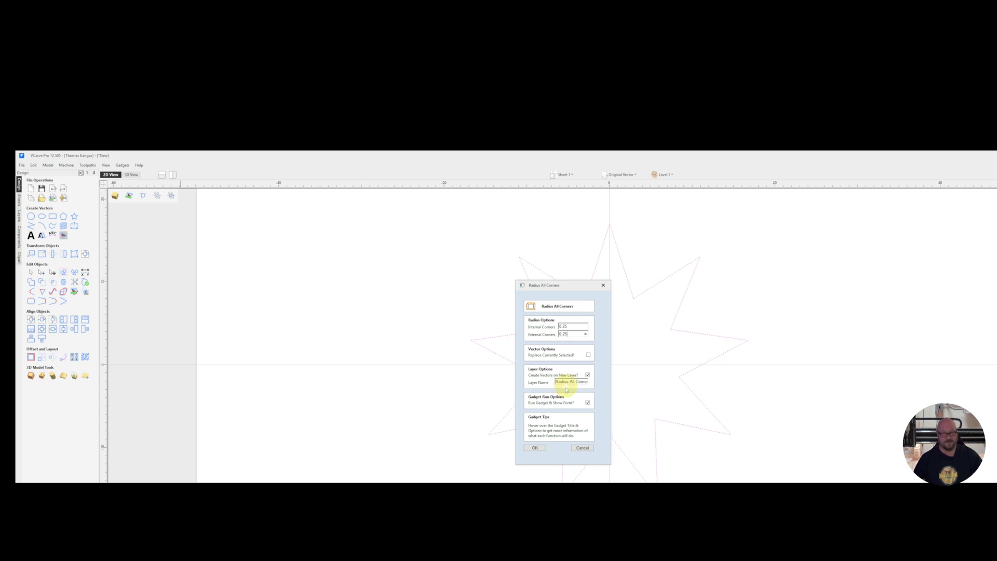
{"action": "left_click", "coordinate": [537, 448]}
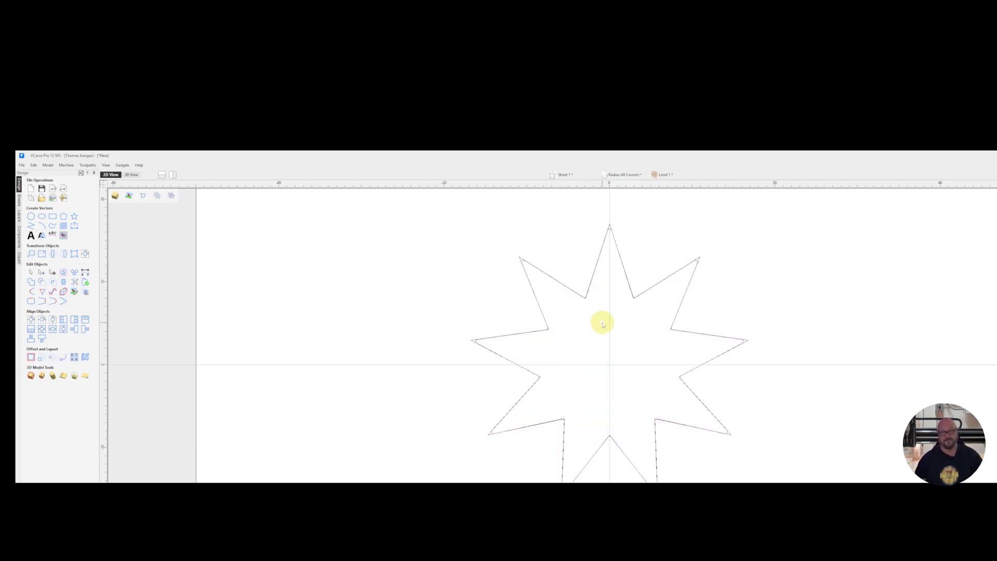
Step: Turn off visibility of the Original Vector layer from the toolbar layer list
{"action": "left_click", "coordinate": [571, 175]}
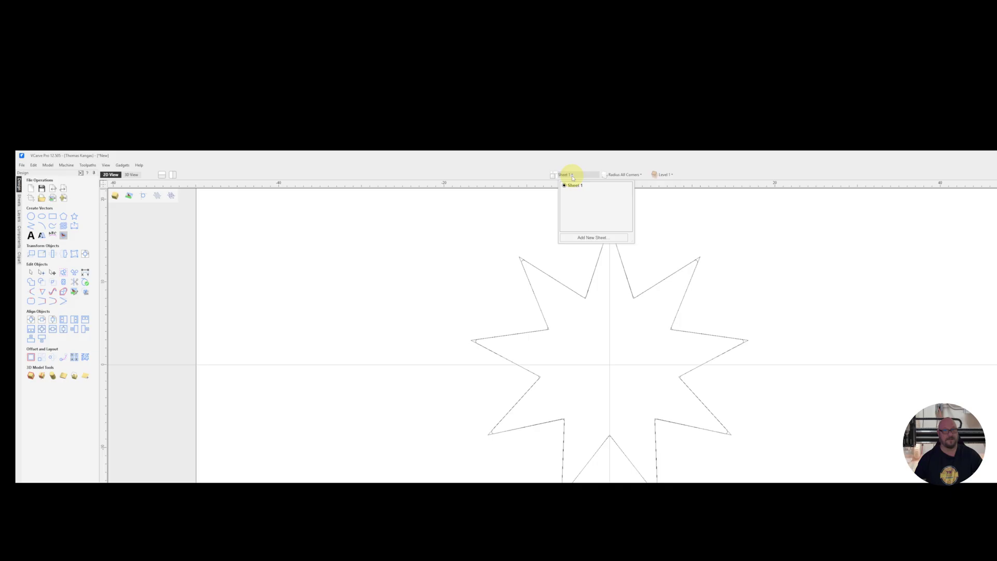
{"action": "left_click", "coordinate": [624, 175]}
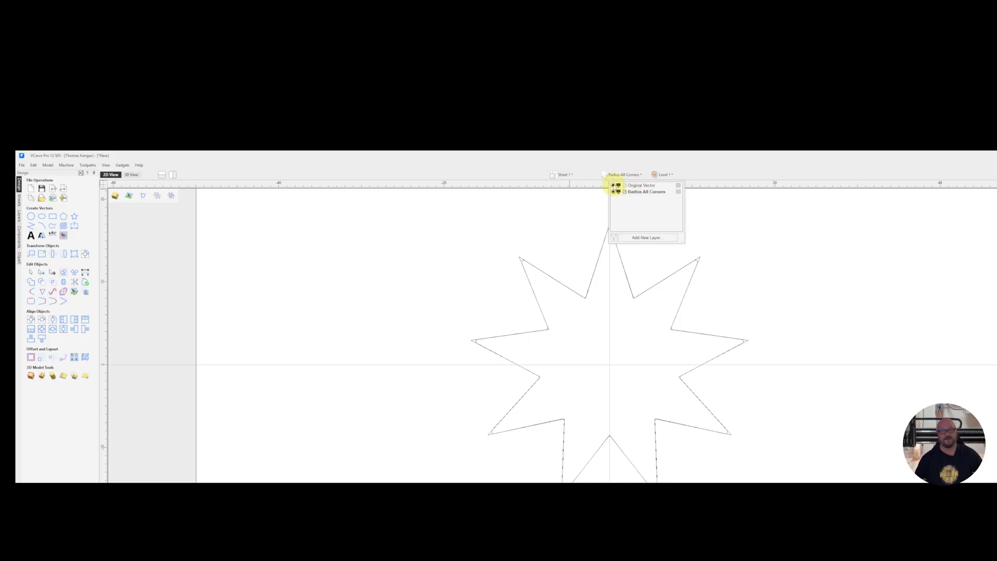
{"action": "left_click", "coordinate": [614, 186]}
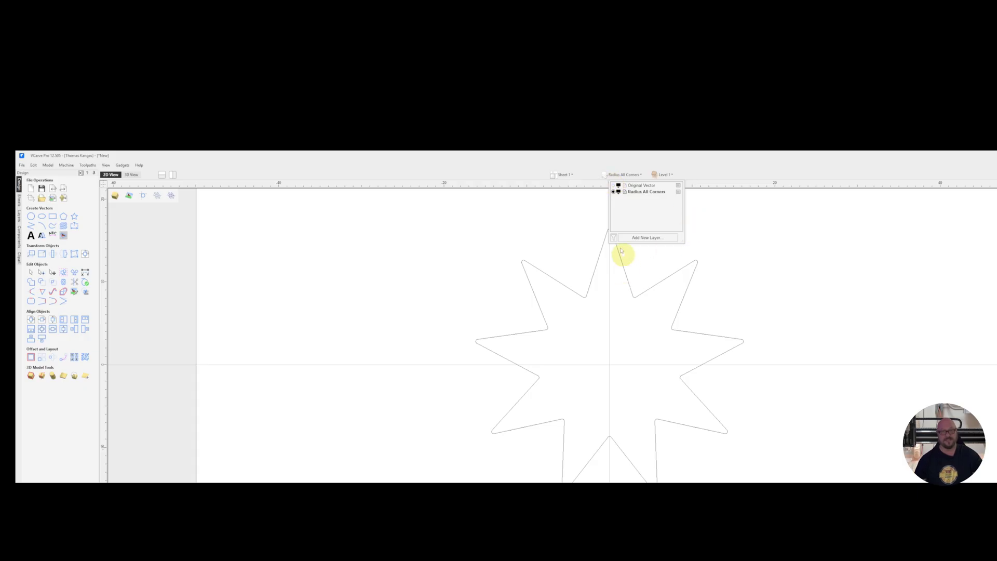
{"action": "left_click", "coordinate": [666, 260]}
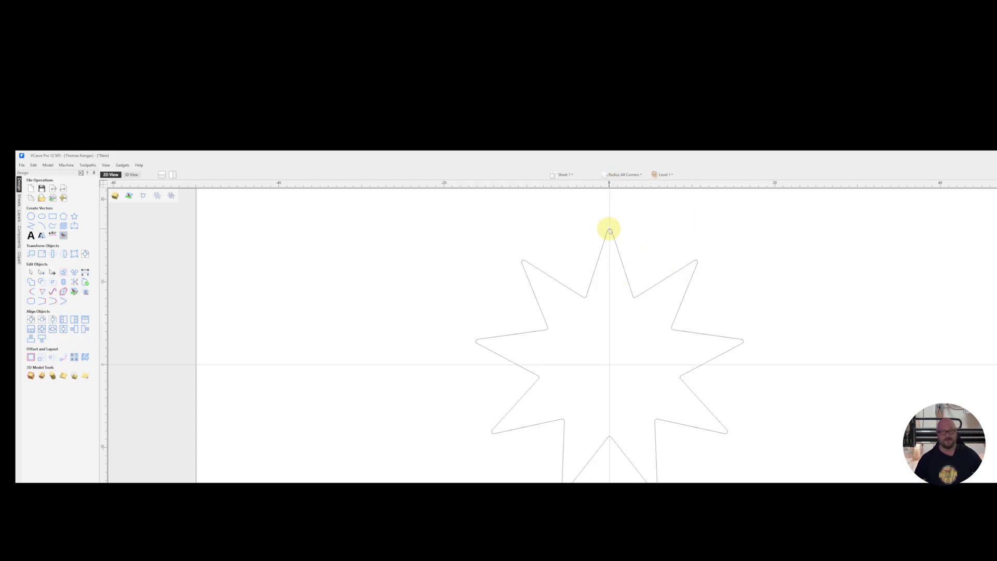